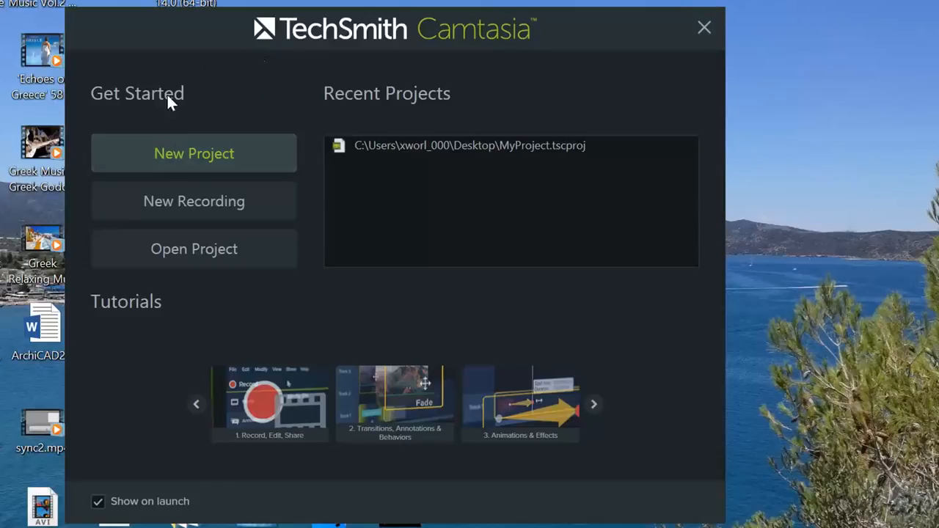
- Open the recorder for a new screen recording from the welcome window
{"action": "left_click", "coordinate": [230, 158]}
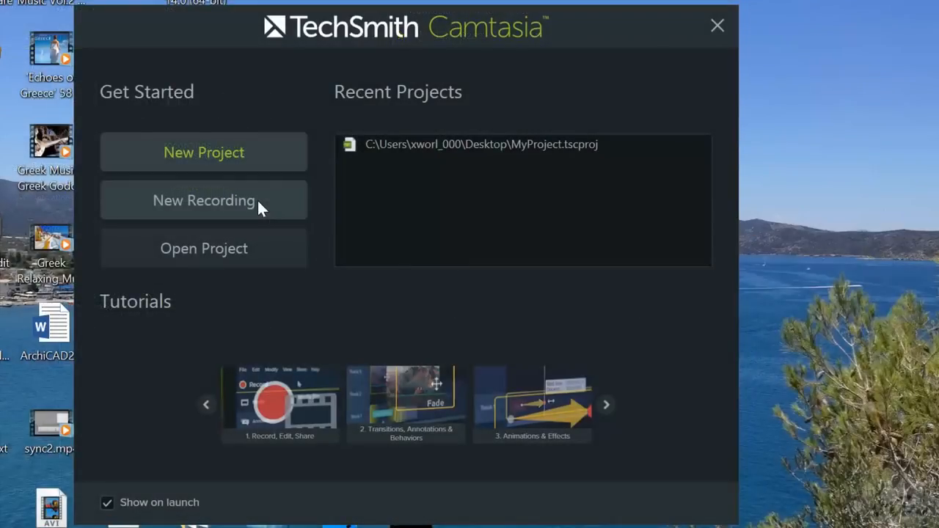
{"action": "left_click", "coordinate": [258, 202]}
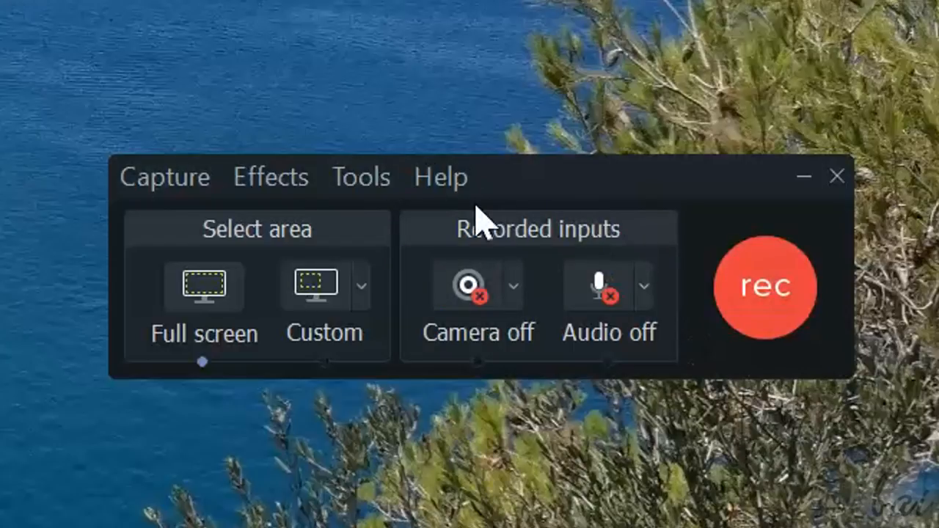
{"action": "left_click", "coordinate": [443, 182]}
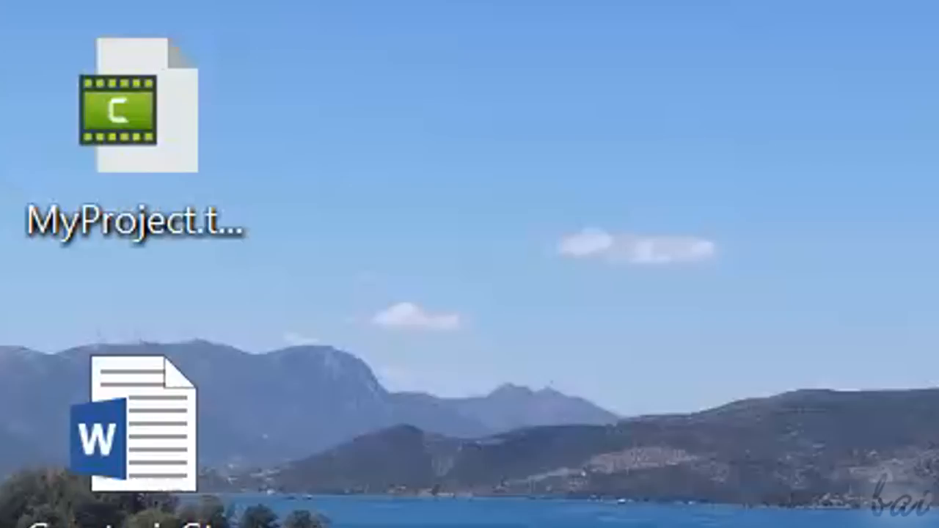
{"action": "left_click", "coordinate": [230, 163]}
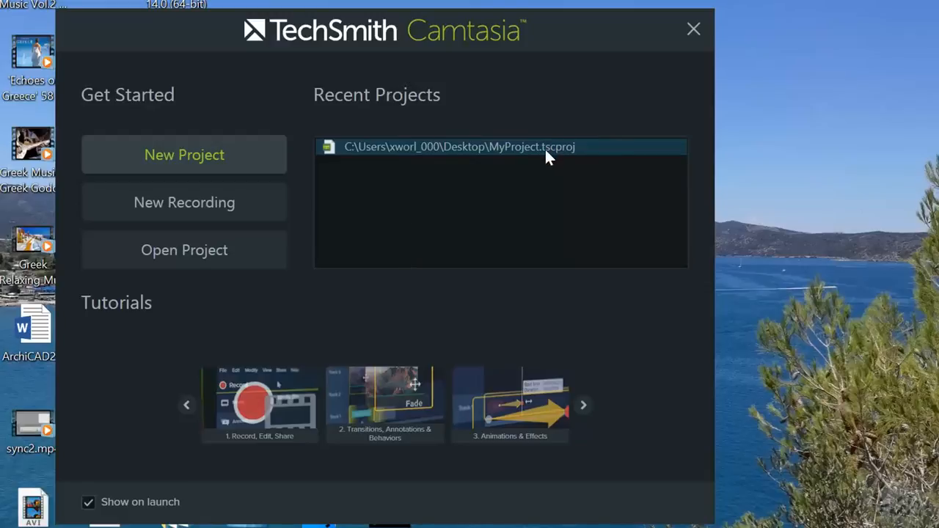
- Browse the Desktop for an existing Camtasia project to open
{"action": "left_click", "coordinate": [197, 252]}
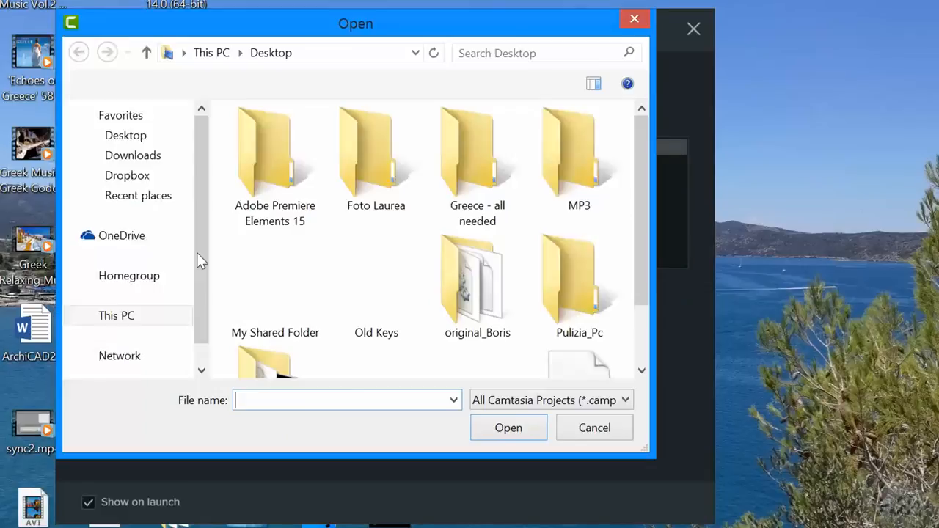
{"action": "scroll", "coordinate": [663, 291], "scroll_direction": "down", "scroll_amount": 2}
{"action": "double_click", "coordinate": [606, 327]}
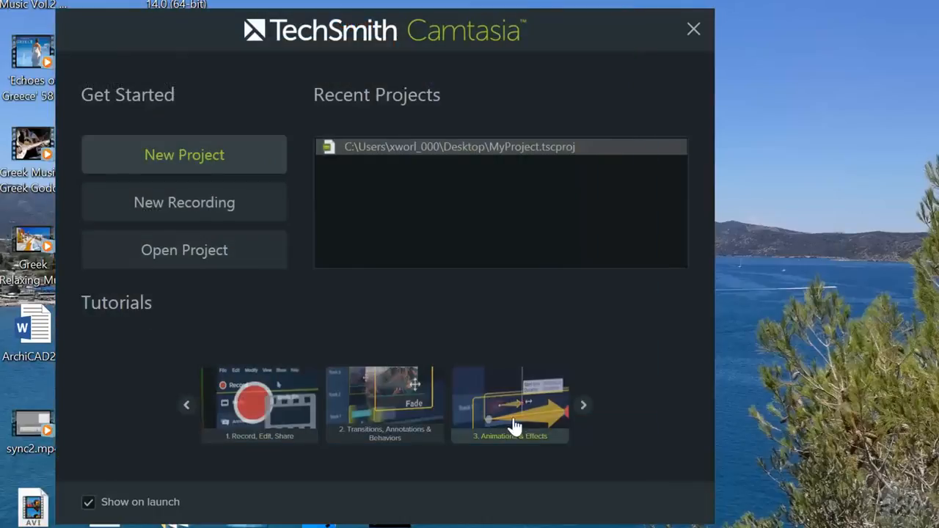
- Page through all the tutorials offered in the welcome window
{"action": "left_click", "coordinate": [586, 413]}
{"action": "left_click", "coordinate": [588, 414]}
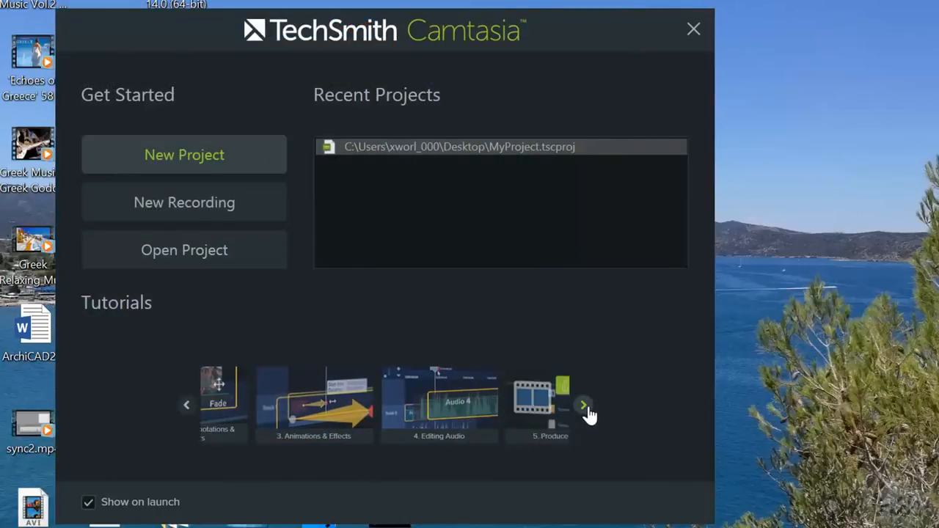
{"action": "left_click", "coordinate": [588, 413]}
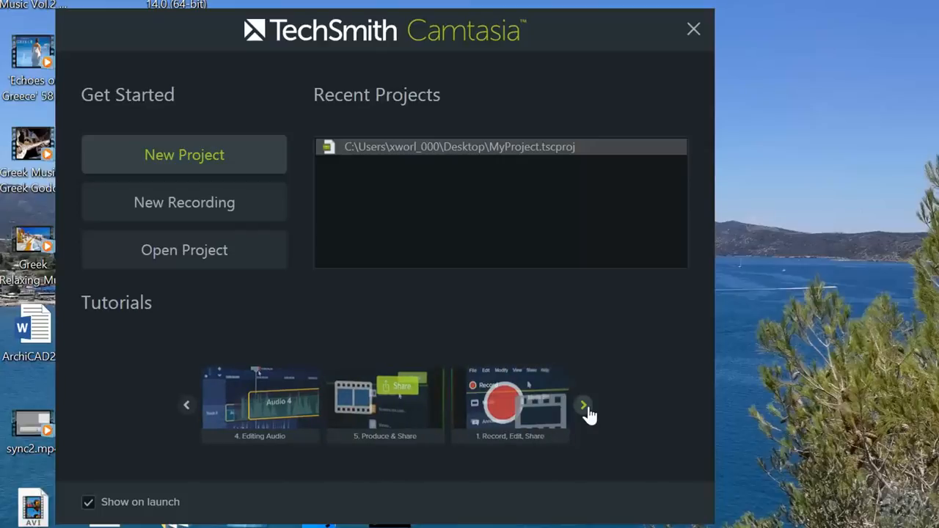
{"action": "left_click", "coordinate": [588, 413]}
{"action": "left_click", "coordinate": [587, 412]}
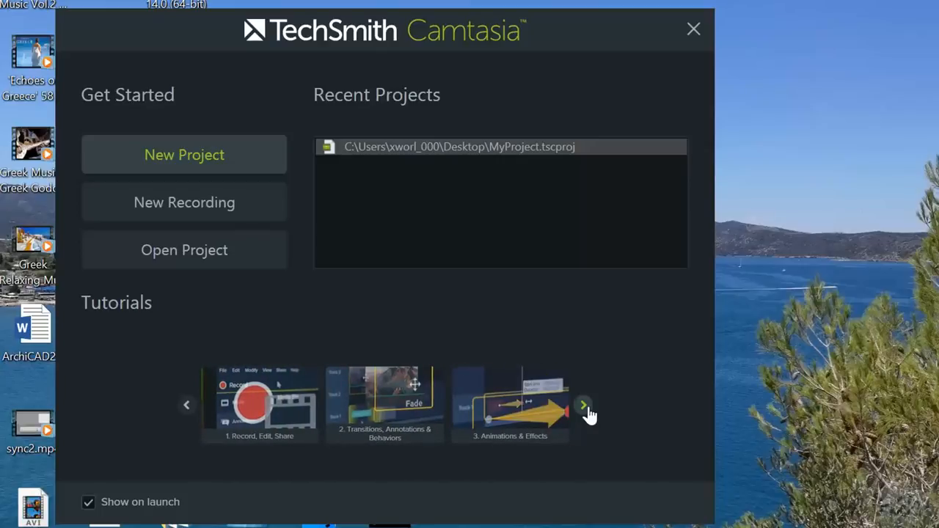
{"action": "left_click", "coordinate": [588, 412]}
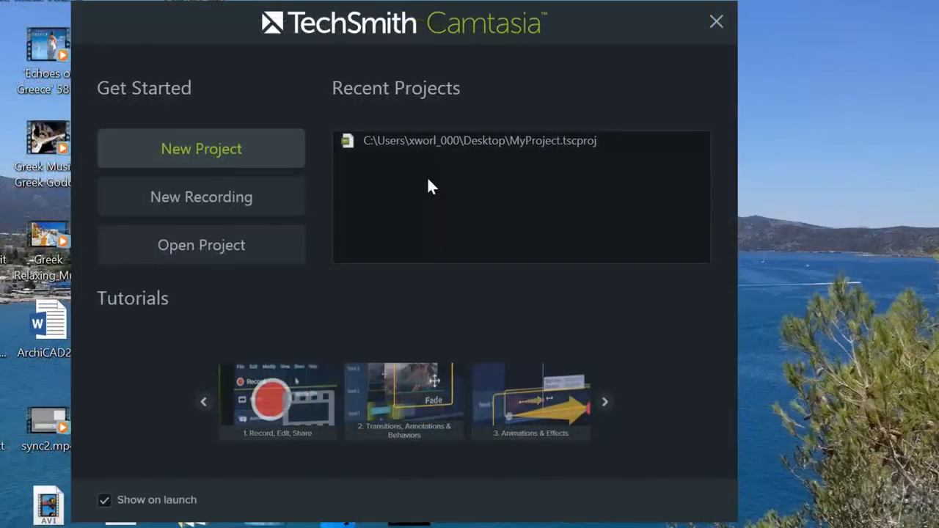
- Create a new project and look through the media categories in its library
{"action": "left_click", "coordinate": [206, 156]}
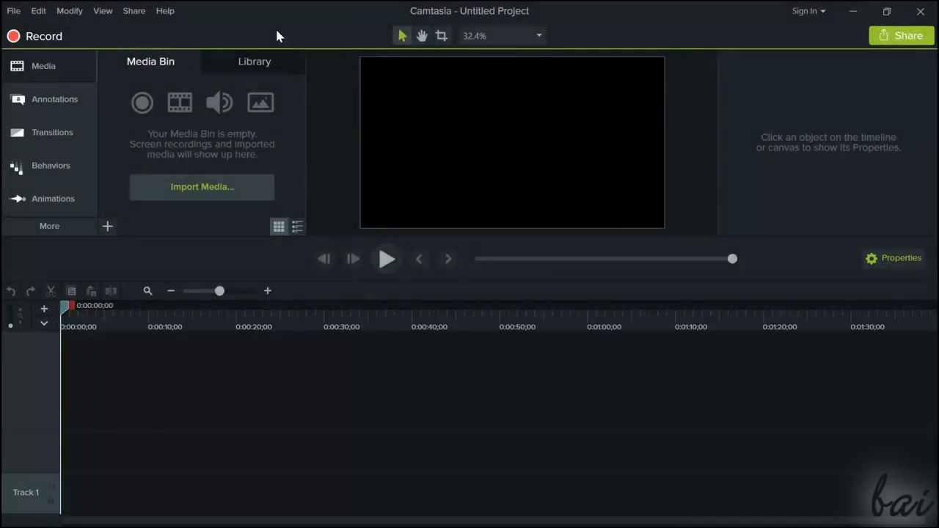
{"action": "left_click", "coordinate": [254, 65]}
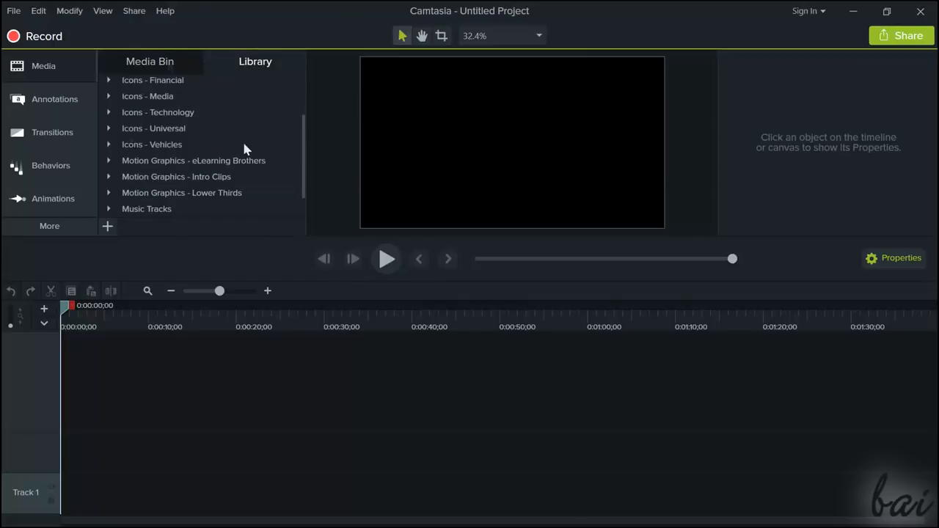
{"action": "left_click_drag", "start_coordinate": [300, 146], "coordinate": [306, 101]}
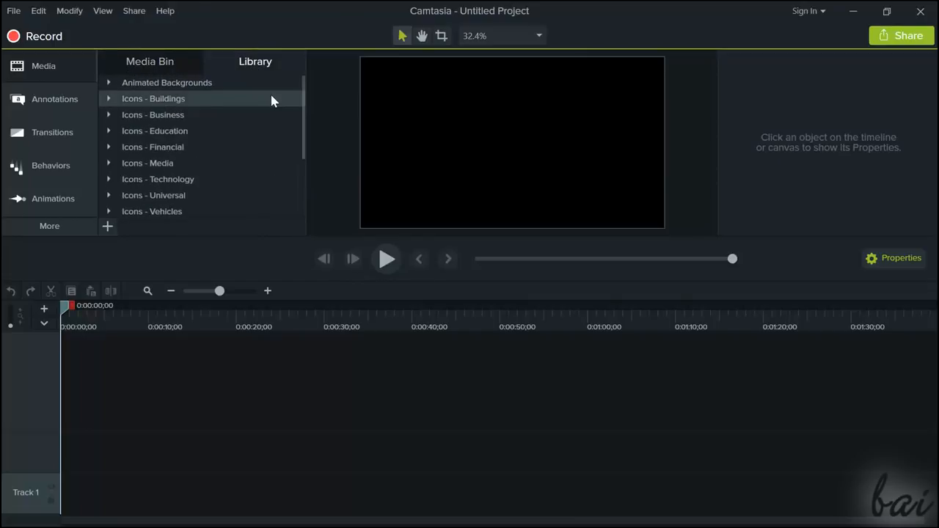
- Place the mountaindawn clip from Animated Backgrounds on the timeline and scrub the playhead to 0:00:23;20
{"action": "left_click", "coordinate": [108, 87]}
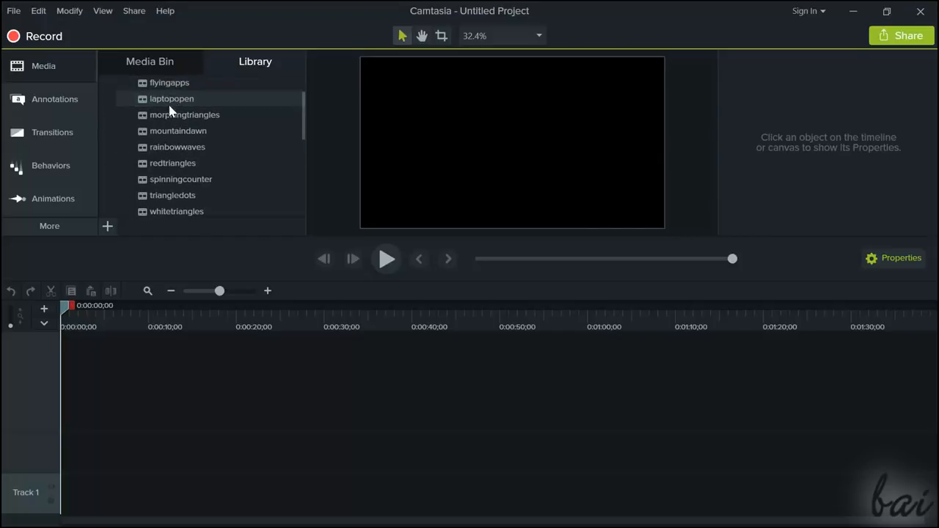
{"action": "left_click_drag", "start_coordinate": [193, 130], "coordinate": [154, 404]}
{"action": "left_click_drag", "start_coordinate": [70, 308], "coordinate": [272, 315]}
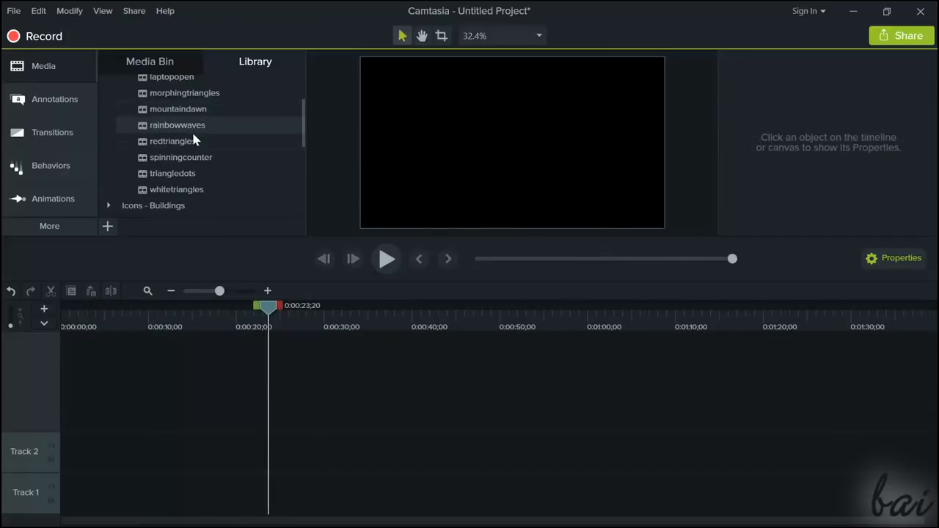
- Place the redtriangles animated background on Track 2 and scrub the playhead along the timeline
{"action": "left_click_drag", "start_coordinate": [191, 140], "coordinate": [254, 287]}
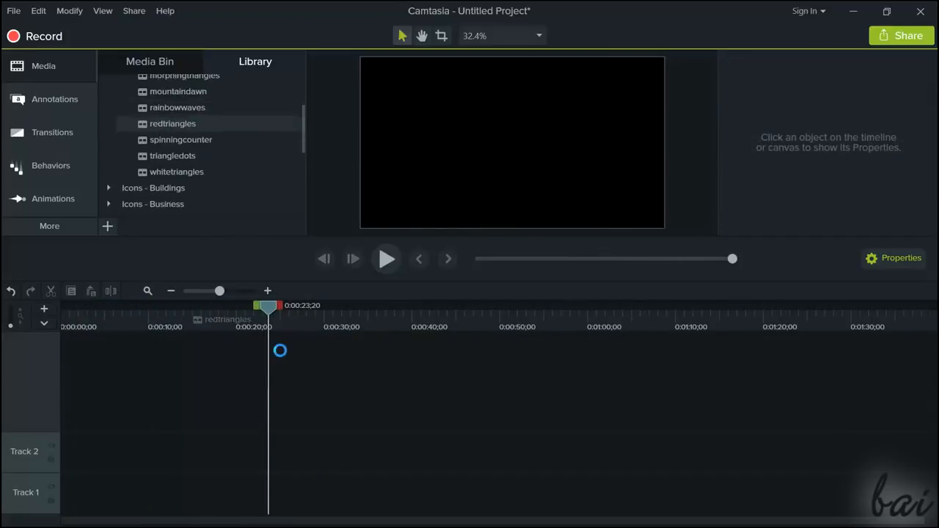
{"action": "left_click_drag", "start_coordinate": [276, 446], "coordinate": [276, 443]}
{"action": "left_click_drag", "start_coordinate": [279, 304], "coordinate": [355, 332]}
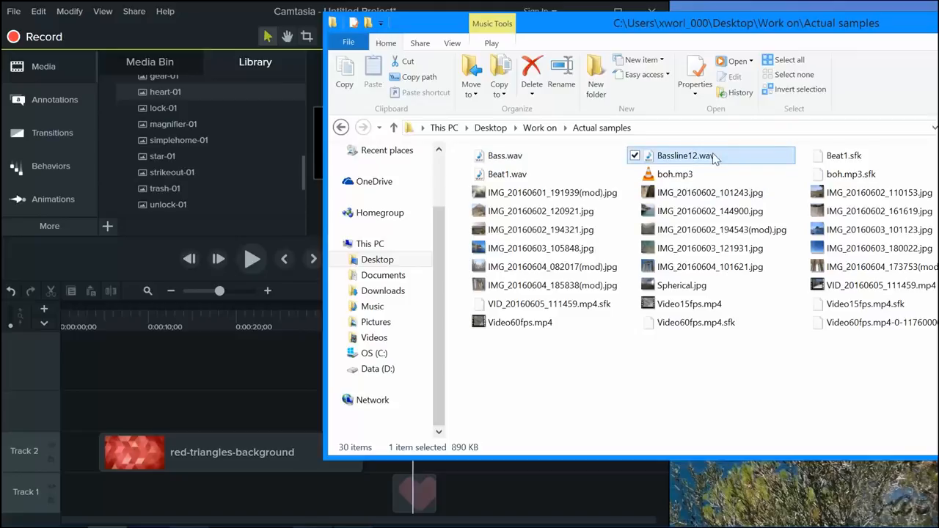
- Add Bassline12.wav and Video15fps.mp4 from the Actual samples folder to Track 3 of the timeline
{"action": "left_click_drag", "start_coordinate": [715, 159], "coordinate": [244, 420]}
{"action": "left_click", "coordinate": [725, 308]}
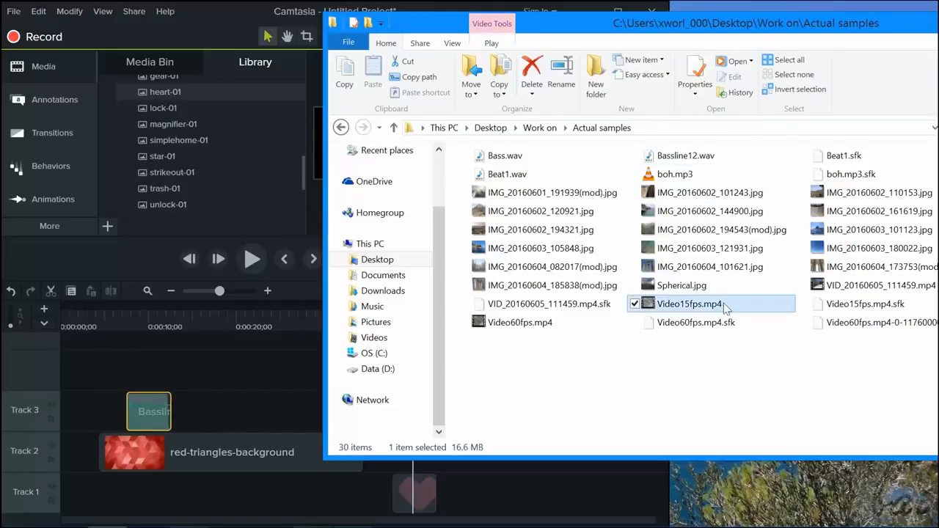
{"action": "left_click_drag", "start_coordinate": [716, 308], "coordinate": [259, 399]}
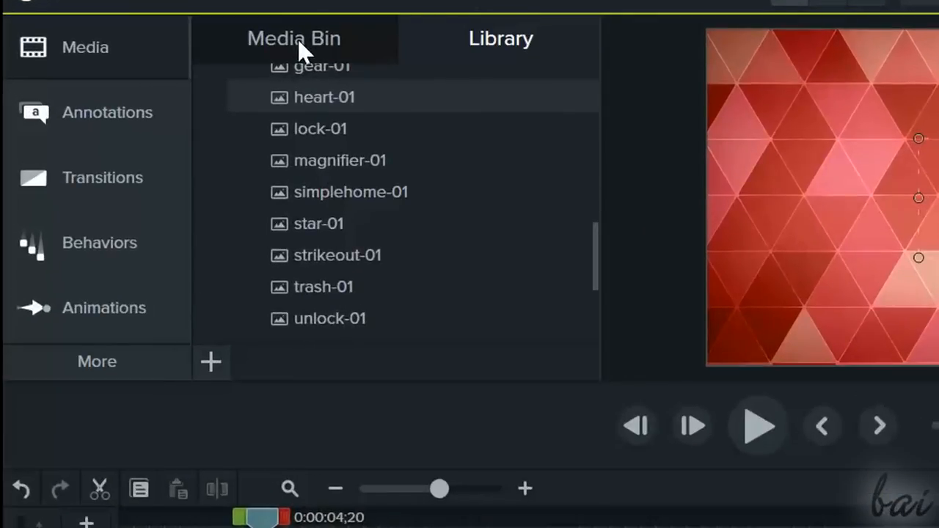
- Review the media files collected in the Media Bin
{"action": "left_click", "coordinate": [299, 44]}
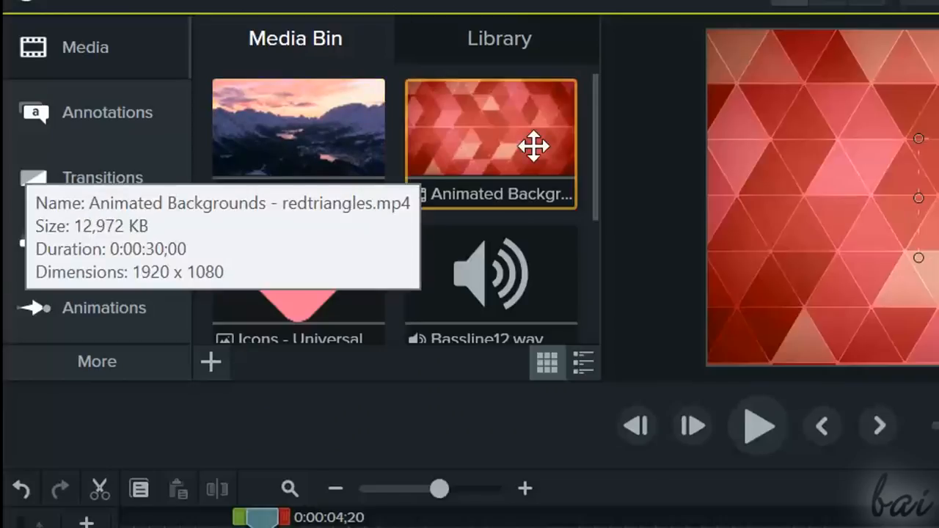
{"action": "left_click_drag", "start_coordinate": [597, 209], "coordinate": [580, 320]}
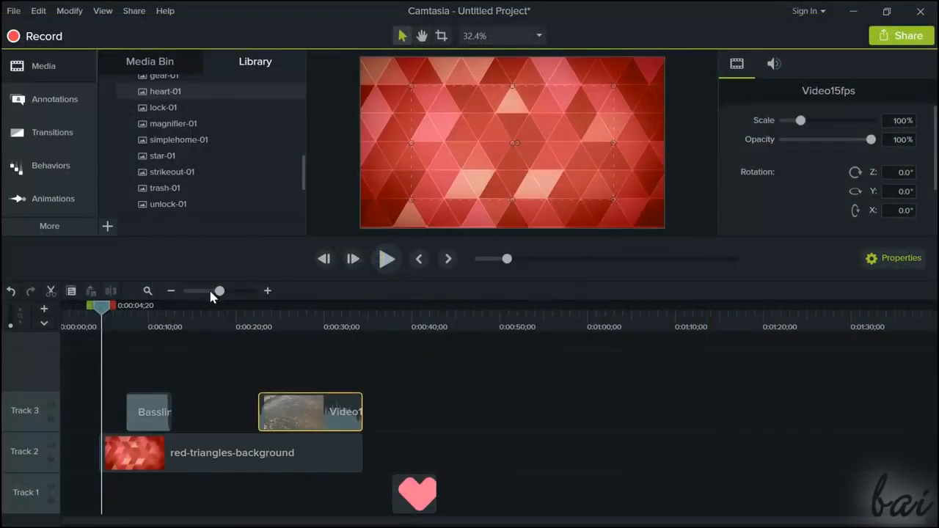
- Select the Video15fps, Heart-01, Bassline12 and red-triangles-background clips in turn on an enlarged timeline
{"action": "mouse_move", "coordinate": [223, 294]}
{"action": "left_mouse_down"}
{"action": "mouse_move", "coordinate": [235, 294]}
{"action": "mouse_move", "coordinate": [223, 295]}
{"action": "left_mouse_up"}
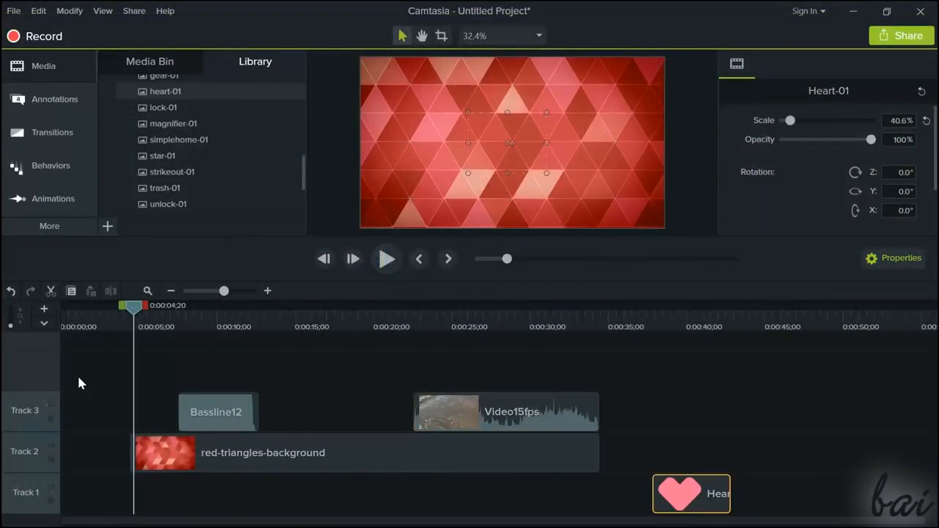
{"action": "left_click", "coordinate": [455, 424]}
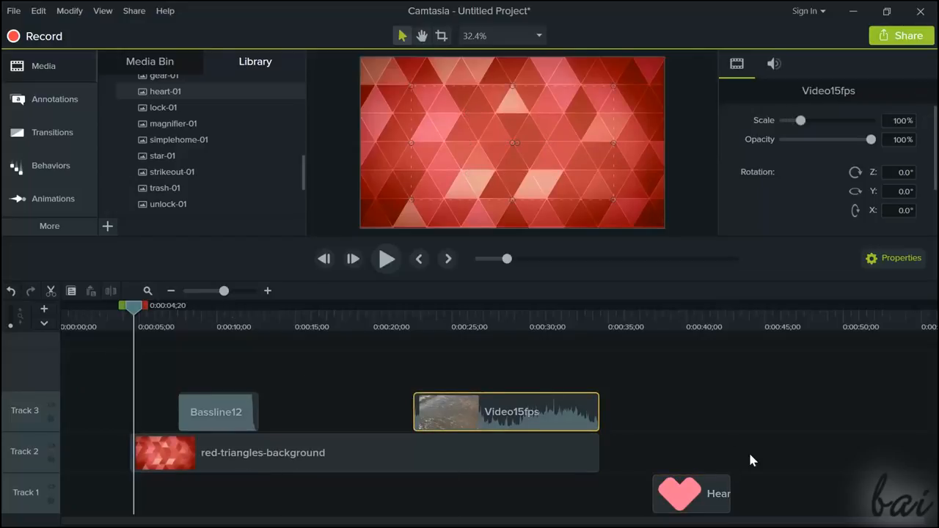
{"action": "left_click", "coordinate": [705, 495]}
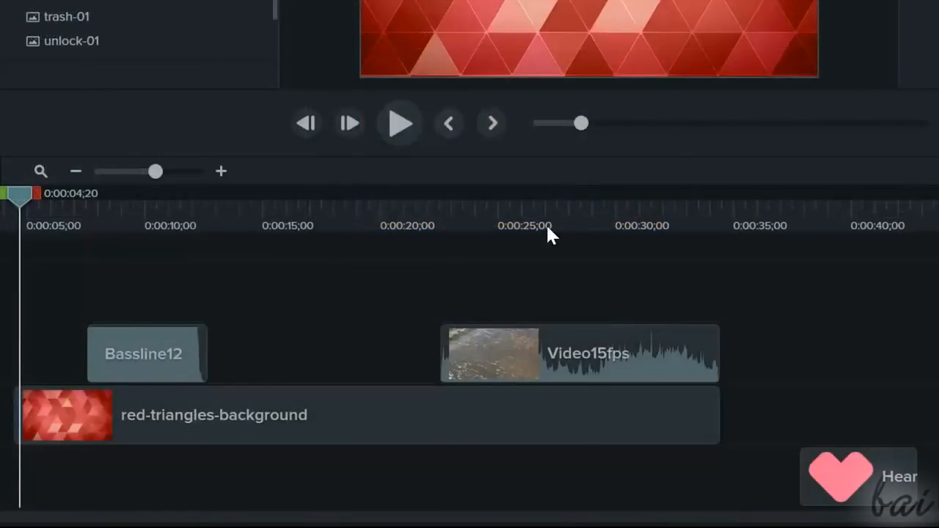
{"action": "left_click", "coordinate": [149, 350]}
{"action": "left_click", "coordinate": [526, 347]}
{"action": "left_click", "coordinate": [555, 409]}
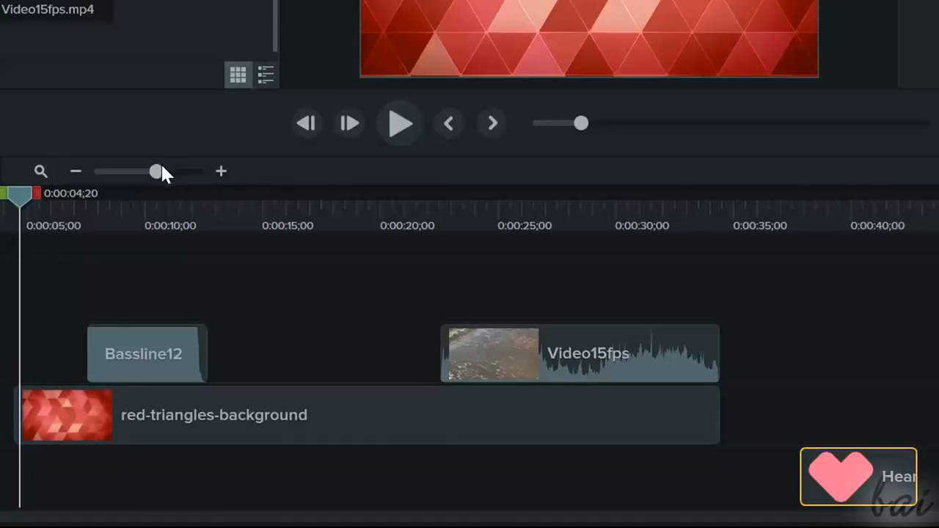
- Slightly lower the audio level of the Bassline12 clip on Track 3
{"action": "left_click", "coordinate": [180, 173]}
{"action": "mouse_move", "coordinate": [161, 173]}
{"action": "left_mouse_down"}
{"action": "mouse_move", "coordinate": [180, 173]}
{"action": "mouse_move", "coordinate": [140, 176]}
{"action": "mouse_move", "coordinate": [153, 184]}
{"action": "left_mouse_up"}
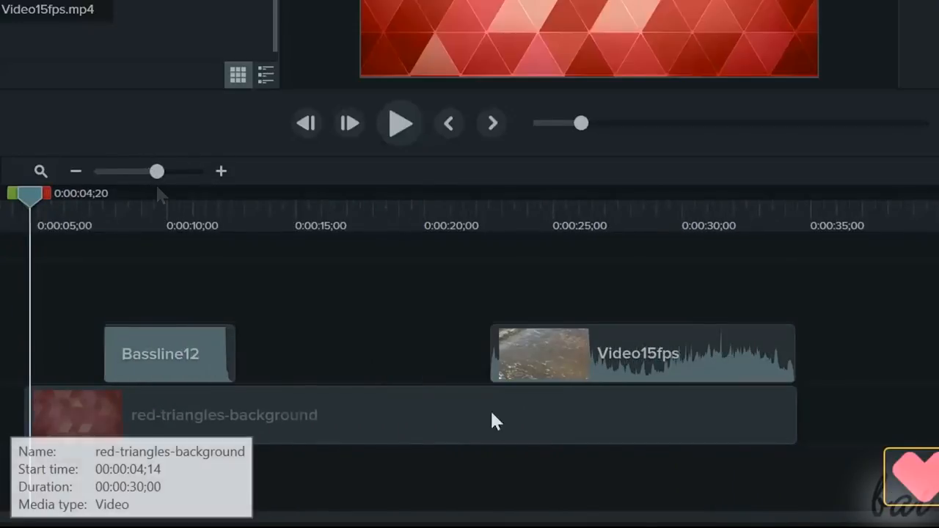
{"action": "left_click", "coordinate": [193, 360]}
{"action": "left_click_drag", "start_coordinate": [184, 343], "coordinate": [184, 351]}
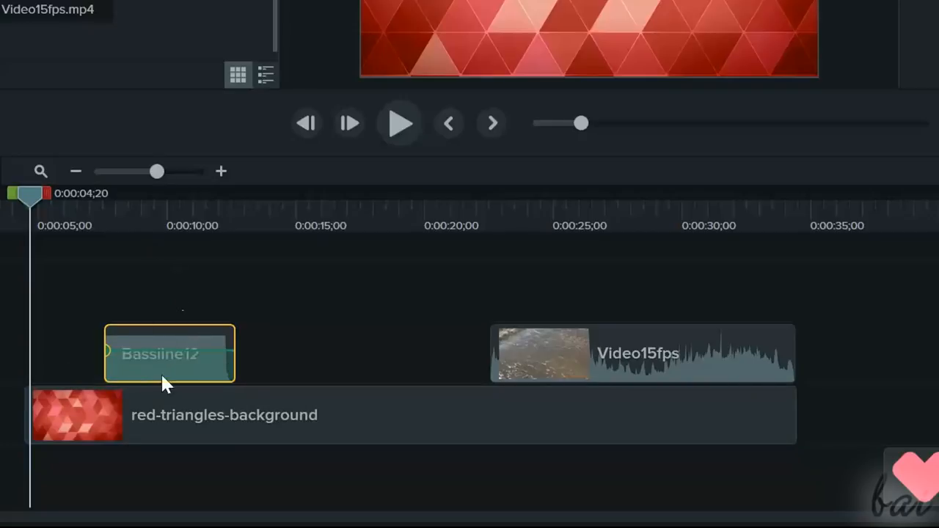
- Select the Video15fps clip and scrub the playhead slightly beyond 0:00:20;16
{"action": "left_click", "coordinate": [734, 355]}
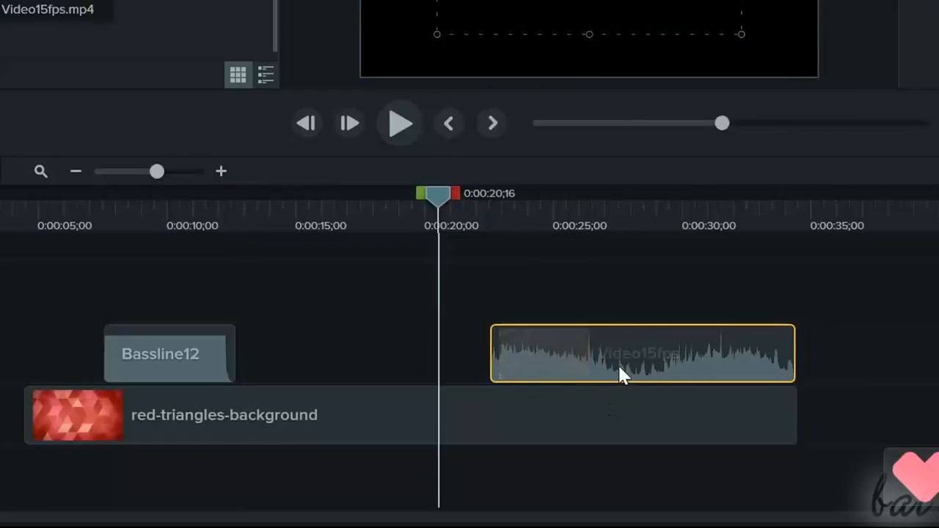
{"action": "mouse_move", "coordinate": [440, 197]}
{"action": "left_mouse_down"}
{"action": "mouse_move", "coordinate": [478, 197]}
{"action": "mouse_move", "coordinate": [452, 196]}
{"action": "left_mouse_up"}
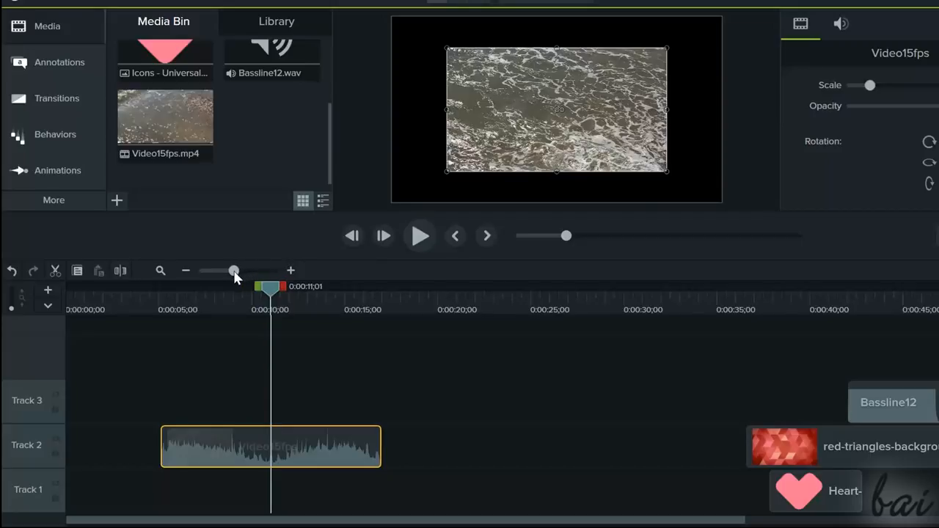
- Move the playhead to 0:00:06;09 to preview that frame and select the Video15fps clip on Track 2
{"action": "mouse_move", "coordinate": [234, 271]}
{"action": "left_mouse_down"}
{"action": "mouse_move", "coordinate": [215, 272]}
{"action": "mouse_move", "coordinate": [252, 273]}
{"action": "left_mouse_up"}
{"action": "left_click_drag", "start_coordinate": [360, 521], "coordinate": [261, 522]}
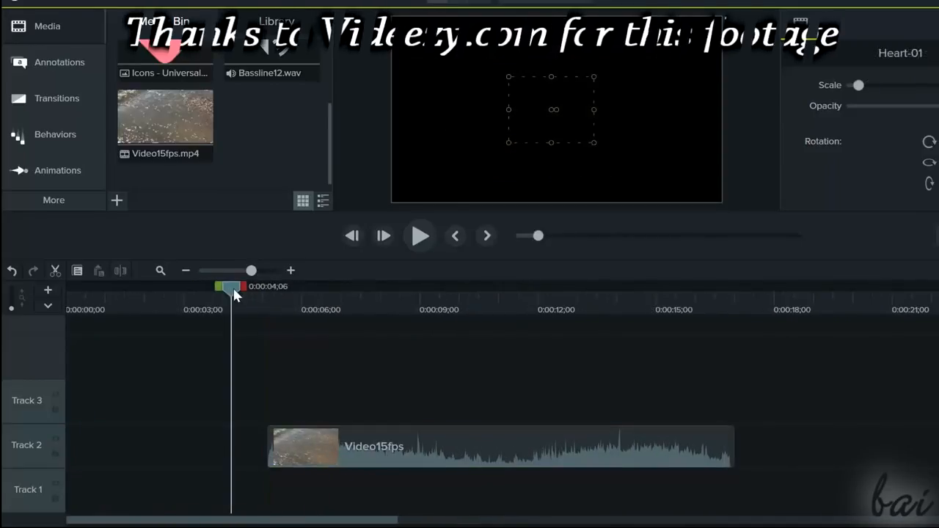
{"action": "left_click_drag", "start_coordinate": [230, 288], "coordinate": [300, 288]}
{"action": "left_click", "coordinate": [254, 301]}
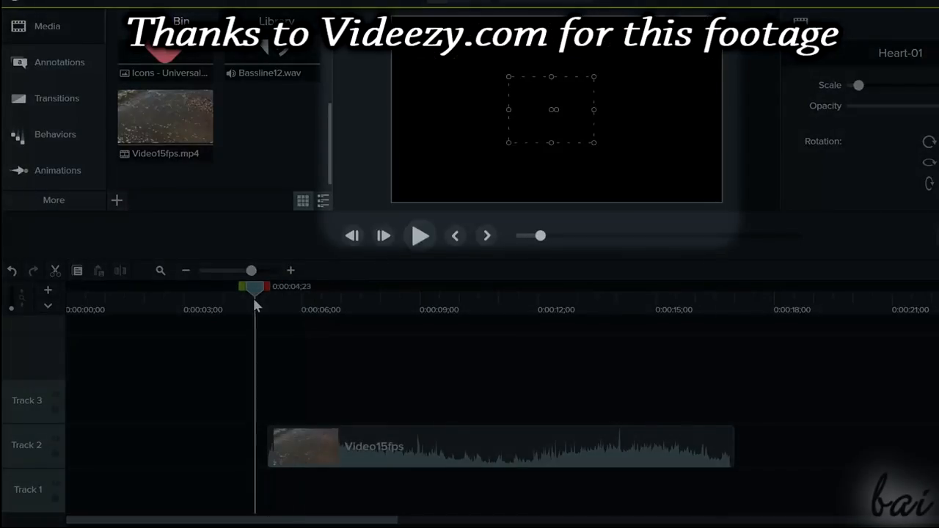
{"action": "left_click", "coordinate": [313, 301]}
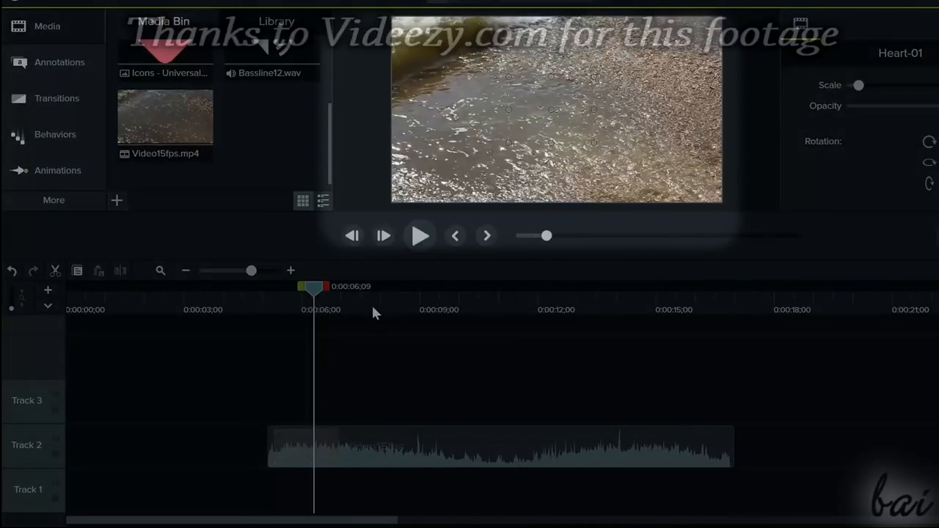
{"action": "left_click", "coordinate": [311, 449]}
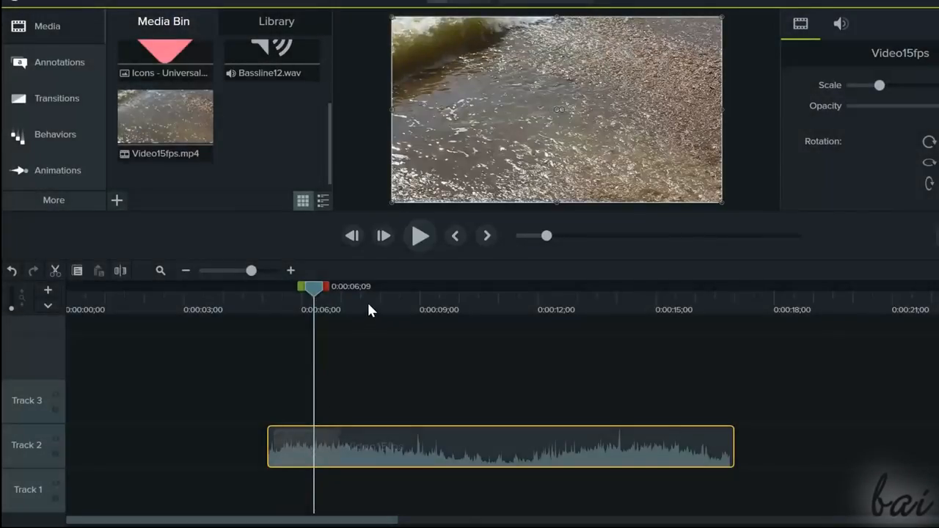
- Preview several points of the timeline, leaving the playhead at 0:00:07;13 and the Video15fps clip selected
{"action": "left_click", "coordinate": [364, 301]}
{"action": "left_click", "coordinate": [229, 297]}
{"action": "left_click", "coordinate": [270, 298]}
{"action": "left_click", "coordinate": [303, 300]}
{"action": "left_click", "coordinate": [355, 324]}
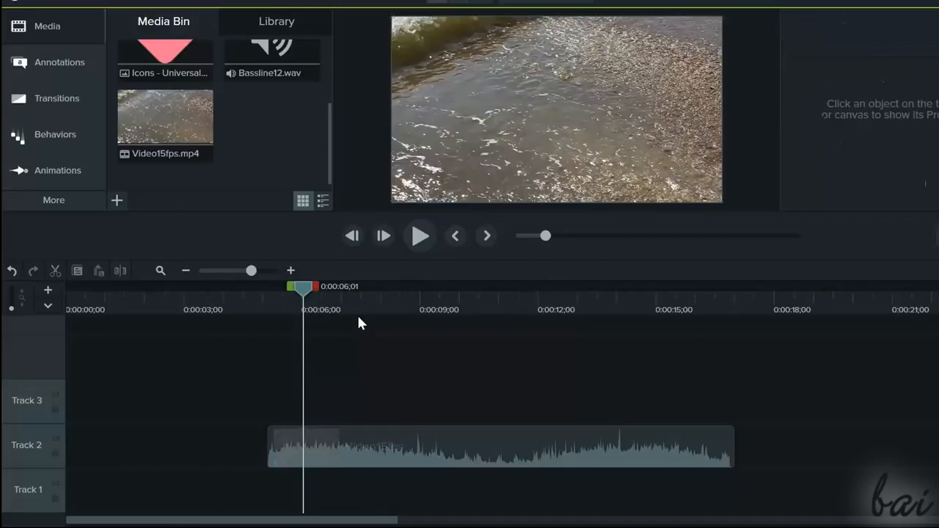
{"action": "left_click", "coordinate": [359, 307]}
{"action": "left_click", "coordinate": [367, 462]}
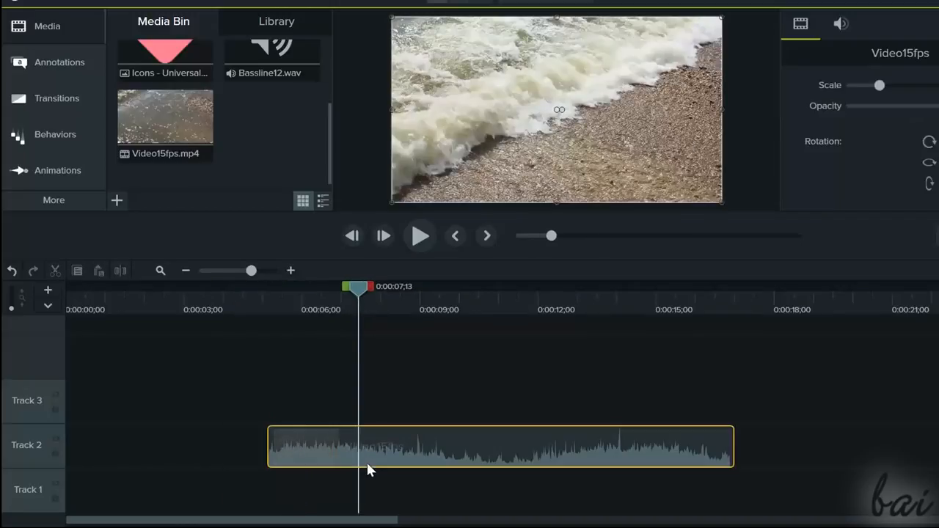
- Preview the Video15fps clip frame by frame at successive points, moving the playhead through 0:00:12;24 to near the clip's end
{"action": "left_click", "coordinate": [420, 307]}
{"action": "left_click", "coordinate": [499, 303]}
{"action": "left_click", "coordinate": [548, 304]}
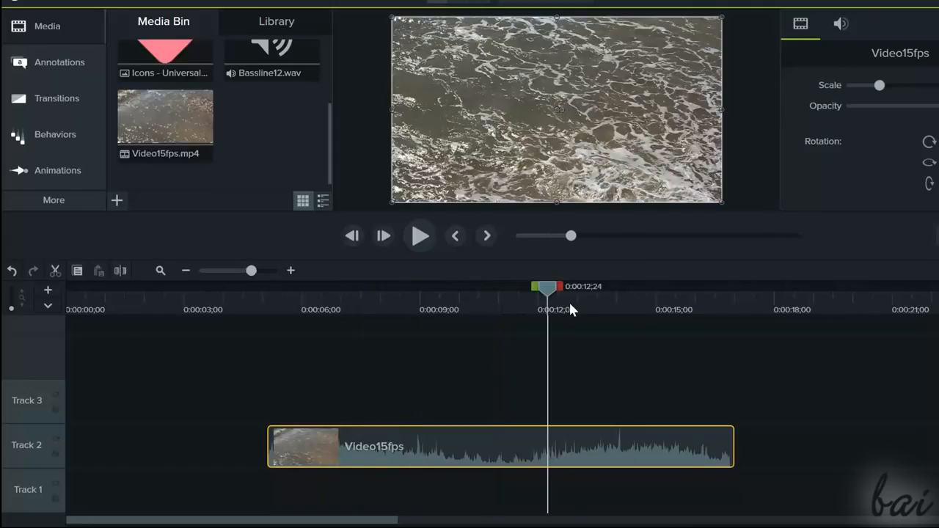
{"action": "left_click", "coordinate": [569, 302]}
{"action": "left_click", "coordinate": [648, 304]}
{"action": "left_click", "coordinate": [717, 305]}
- Scrub the playhead back and forth between 0:00:10;16 and 0:00:03;19, finishing at 0:00:05;26 over the Video15fps clip
{"action": "left_click_drag", "start_coordinate": [327, 305], "coordinate": [429, 327]}
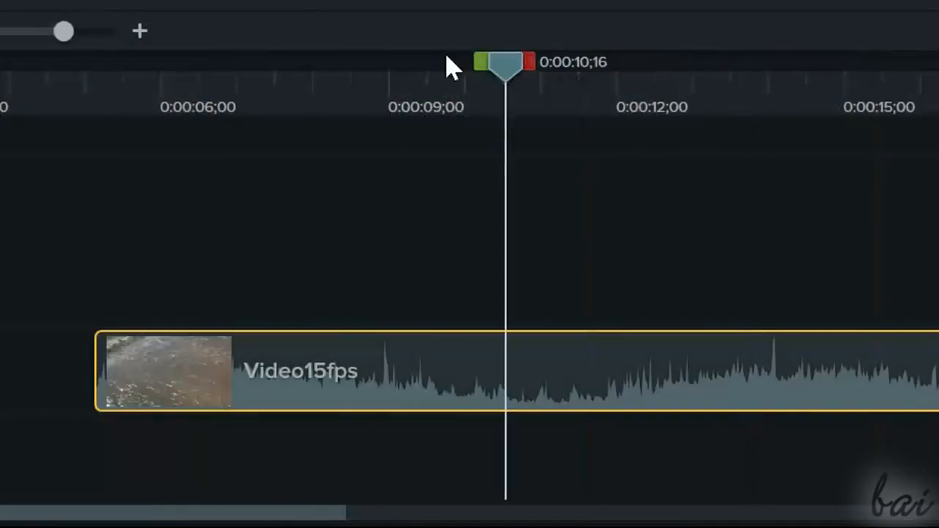
{"action": "left_click_drag", "start_coordinate": [449, 283], "coordinate": [386, 285]}
{"action": "mouse_move", "coordinate": [327, 69]}
{"action": "left_mouse_down"}
{"action": "mouse_move", "coordinate": [85, 88]}
{"action": "mouse_move", "coordinate": [28, 80]}
{"action": "mouse_move", "coordinate": [132, 110]}
{"action": "mouse_move", "coordinate": [406, 138]}
{"action": "mouse_move", "coordinate": [11, 88]}
{"action": "left_mouse_up"}
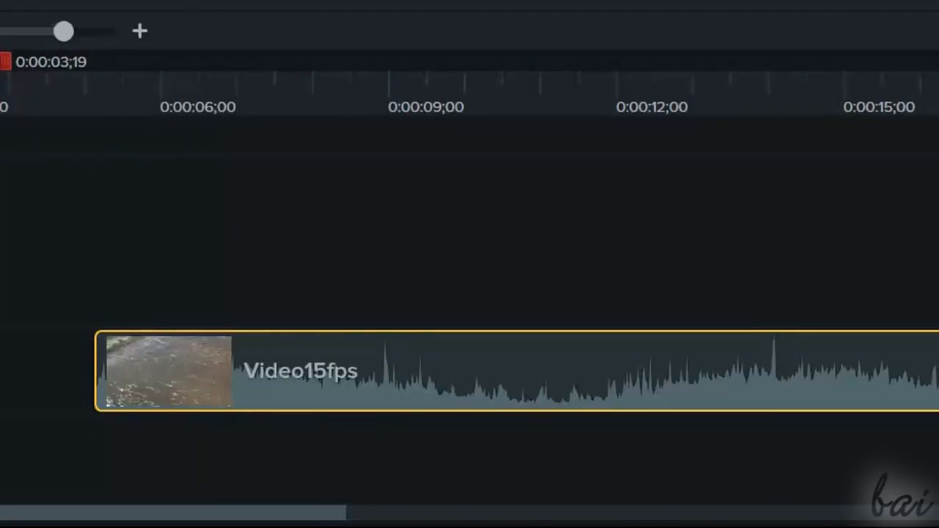
{"action": "left_click", "coordinate": [188, 87]}
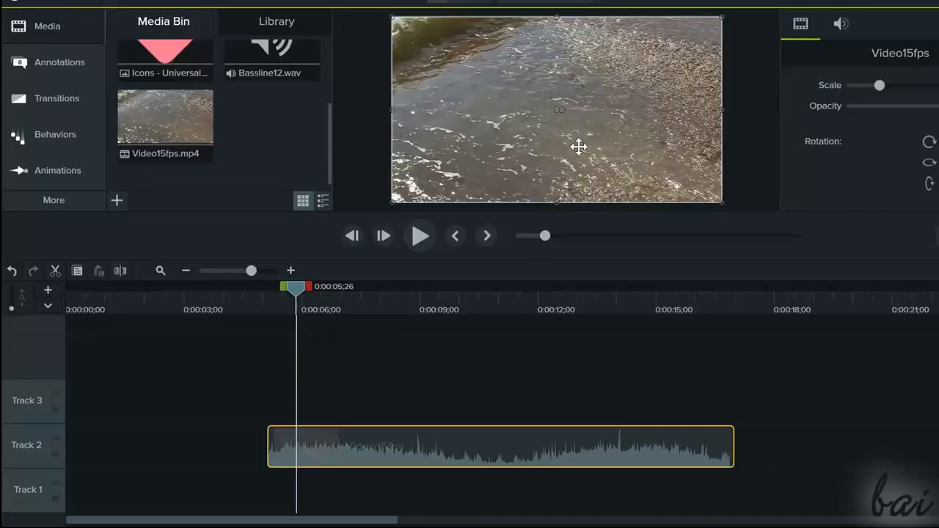
- Play the Video15fps preview, and play the timeline with the red-triangles-background and Heart-01 clips, pausing at 0:00:12;29
{"action": "left_click", "coordinate": [427, 236]}
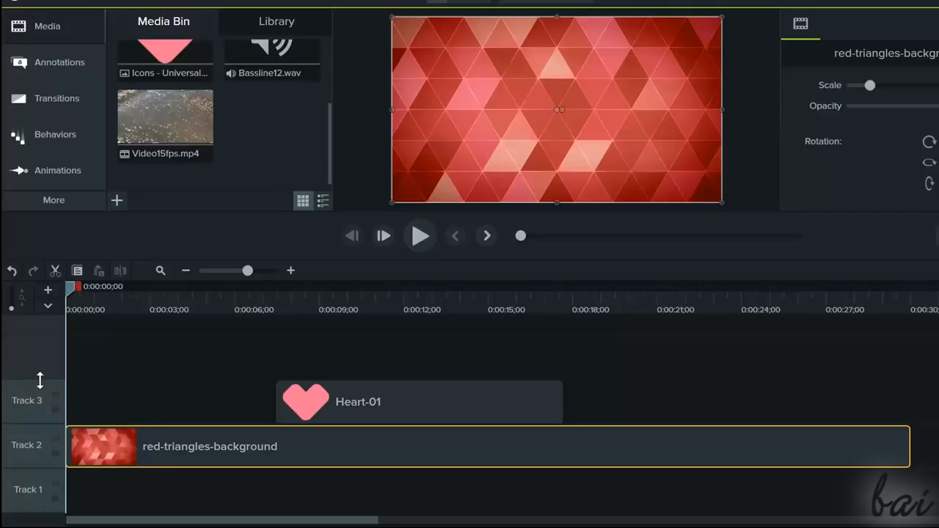
{"action": "left_click", "coordinate": [420, 238]}
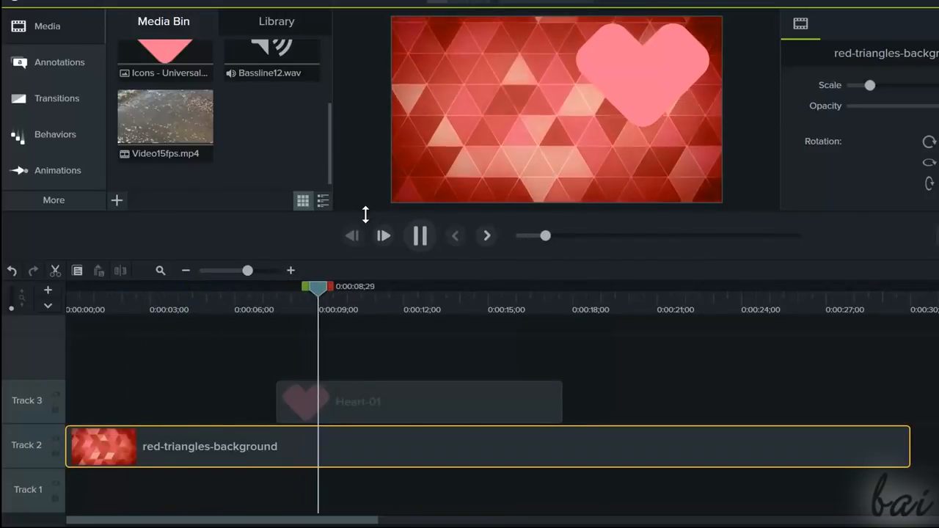
{"action": "key", "text": "space"}
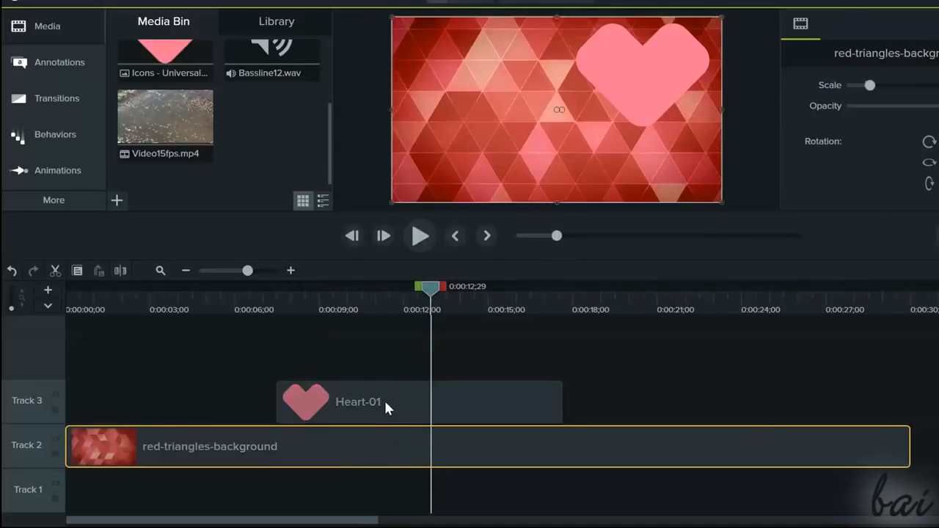
- Move the Heart-01 clip to Track 1 beneath the red-triangles-background clip and return it to Track 3 above it
{"action": "left_click", "coordinate": [394, 396]}
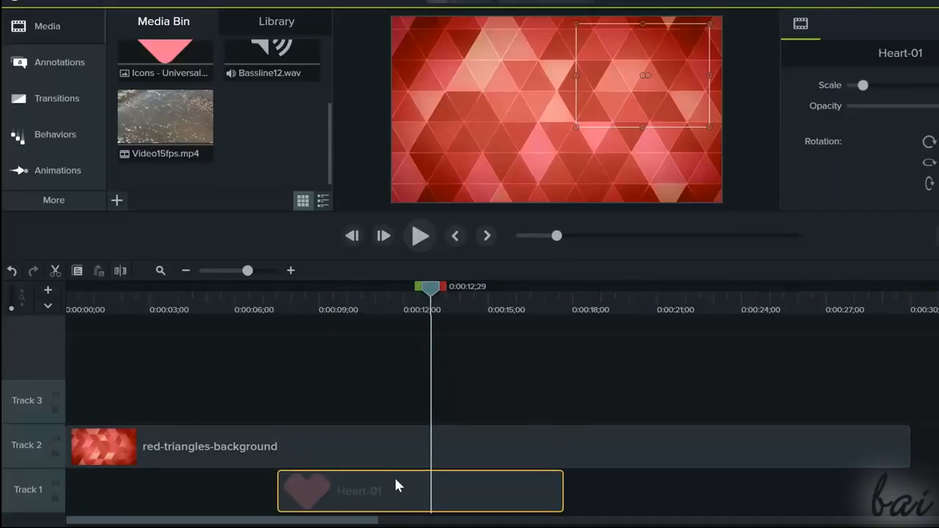
{"action": "left_click_drag", "start_coordinate": [396, 493], "coordinate": [393, 493]}
{"action": "left_click_drag", "start_coordinate": [392, 416], "coordinate": [390, 404]}
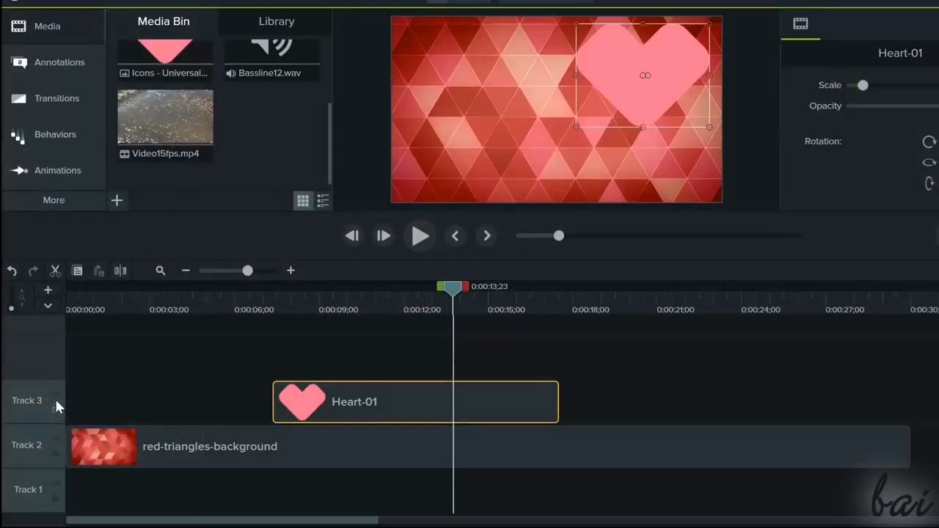
- Turn Track 3 off and on again twice to compare the preview with and without the heart
{"action": "left_click", "coordinate": [55, 396]}
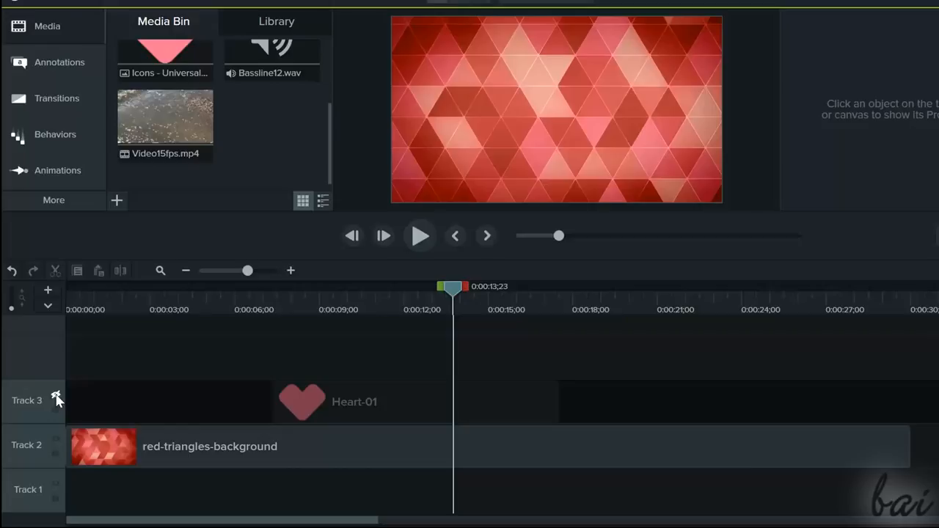
{"action": "left_click", "coordinate": [56, 396]}
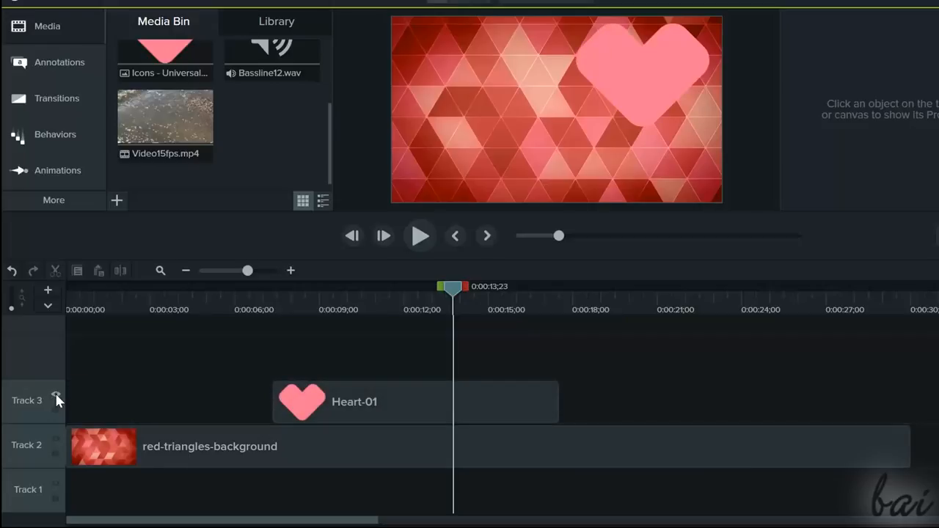
{"action": "left_click", "coordinate": [56, 397]}
{"action": "left_click", "coordinate": [56, 396]}
- Shift the Heart-01 clip along Track 3 to start at about 0:00:11, locking and unlocking the track between moves
{"action": "left_click_drag", "start_coordinate": [420, 389], "coordinate": [395, 385]}
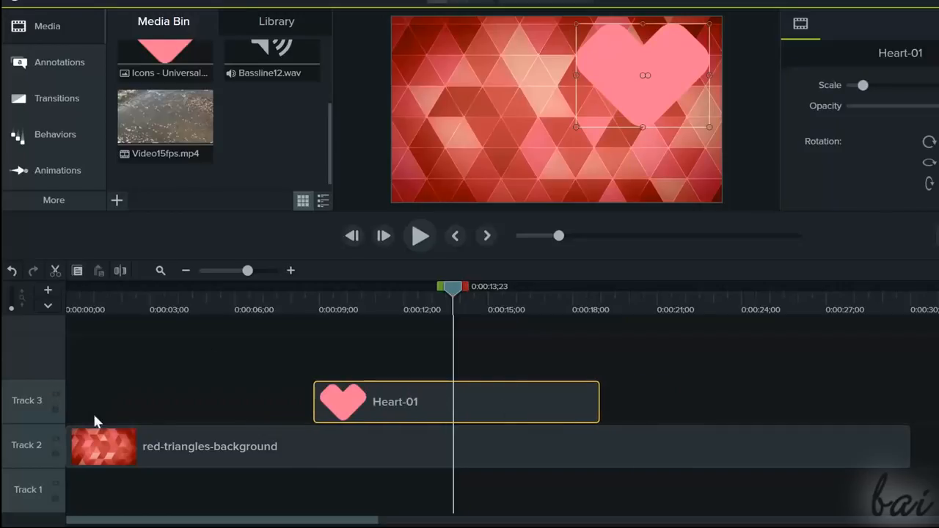
{"action": "left_click", "coordinate": [55, 409]}
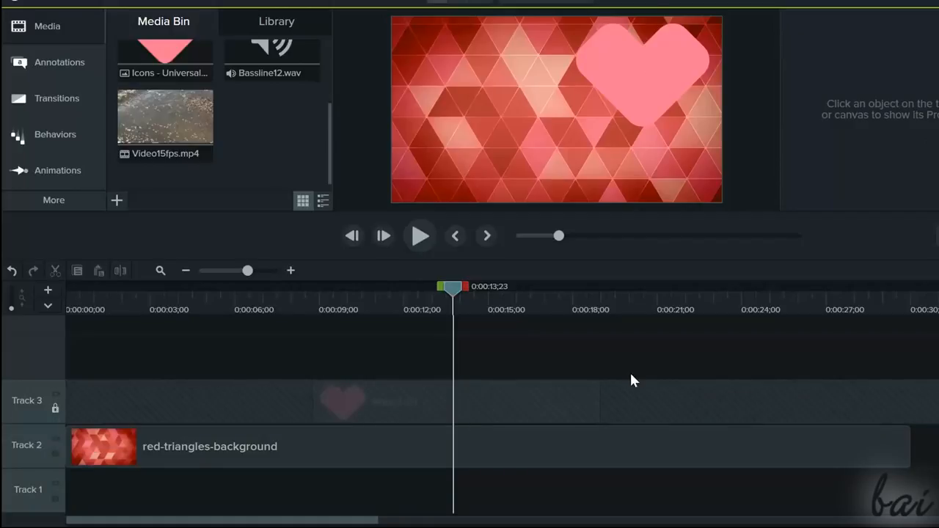
{"action": "left_click", "coordinate": [55, 409]}
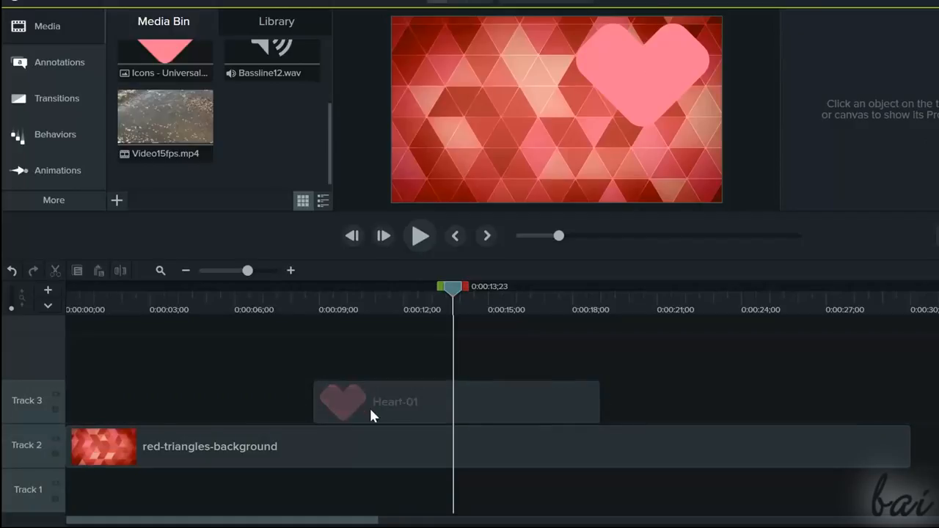
{"action": "left_click_drag", "start_coordinate": [365, 412], "coordinate": [394, 408]}
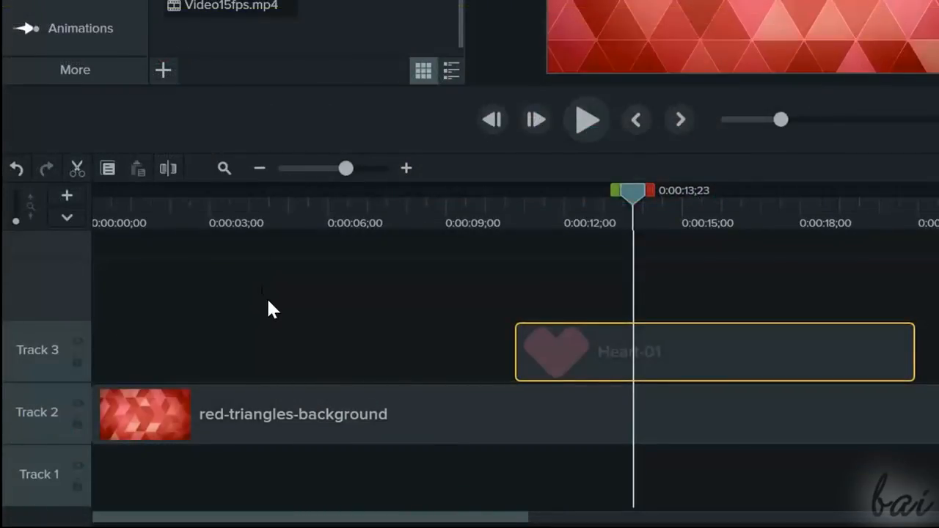
- Insert an empty track above Track 3 and remove that new Track 4 again
{"action": "right_click", "coordinate": [258, 277]}
{"action": "mouse_move", "coordinate": [383, 54]}
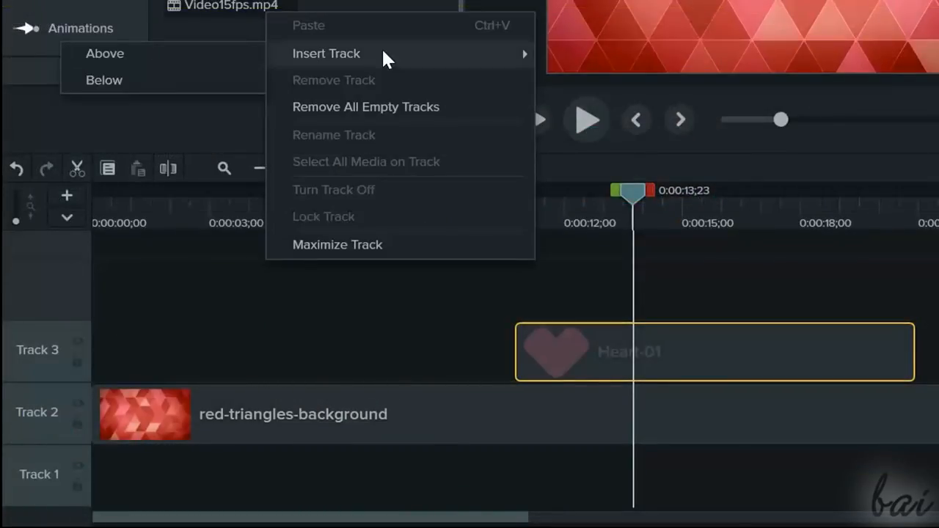
{"action": "left_click", "coordinate": [238, 53]}
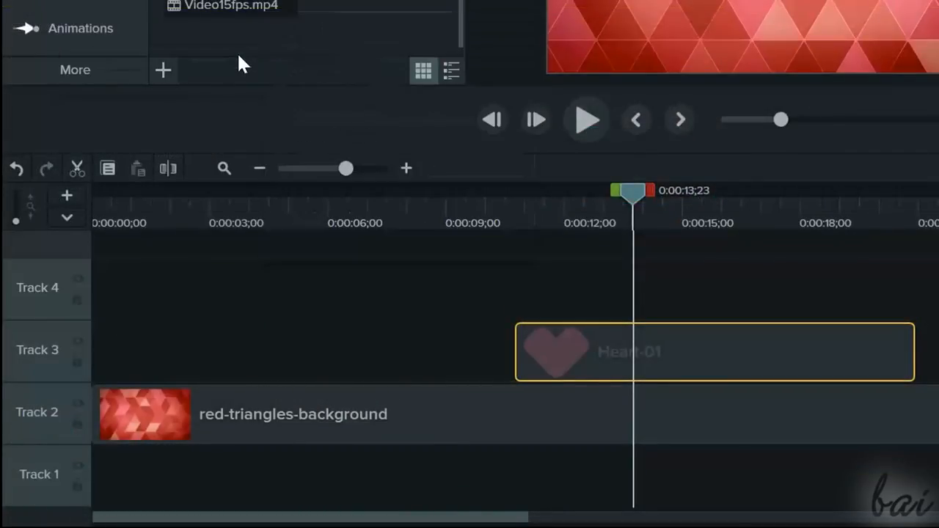
{"action": "right_click", "coordinate": [128, 279]}
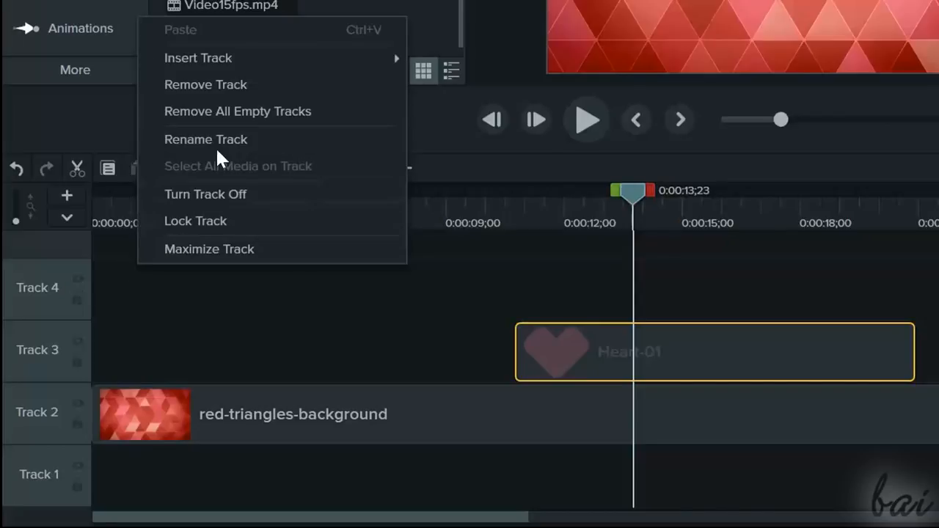
{"action": "left_click", "coordinate": [245, 83]}
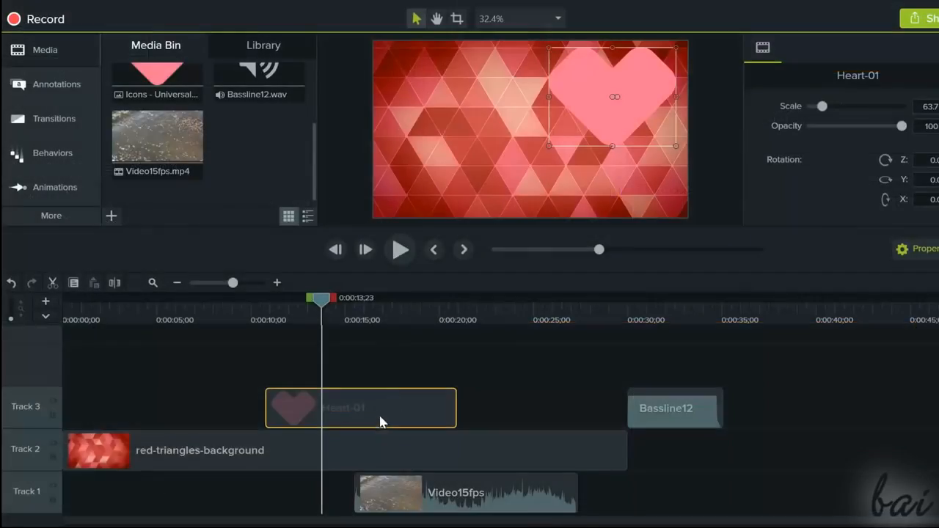
- Rearrange the clips: Heart-01 starting at 0:00:11;18 on Track 3, Bassline12 on Track 1 at about 0:00:18, Video15fps on Track 4 at about 0:00:31
{"action": "mouse_move", "coordinate": [383, 404]}
{"action": "left_mouse_down"}
{"action": "mouse_move", "coordinate": [509, 390]}
{"action": "mouse_move", "coordinate": [198, 380]}
{"action": "mouse_move", "coordinate": [392, 411]}
{"action": "mouse_move", "coordinate": [301, 406]}
{"action": "mouse_move", "coordinate": [401, 407]}
{"action": "left_mouse_up"}
{"action": "left_click_drag", "start_coordinate": [715, 415], "coordinate": [910, 449]}
{"action": "left_click_drag", "start_coordinate": [750, 434], "coordinate": [690, 477]}
{"action": "left_click_drag", "start_coordinate": [838, 353], "coordinate": [836, 372]}
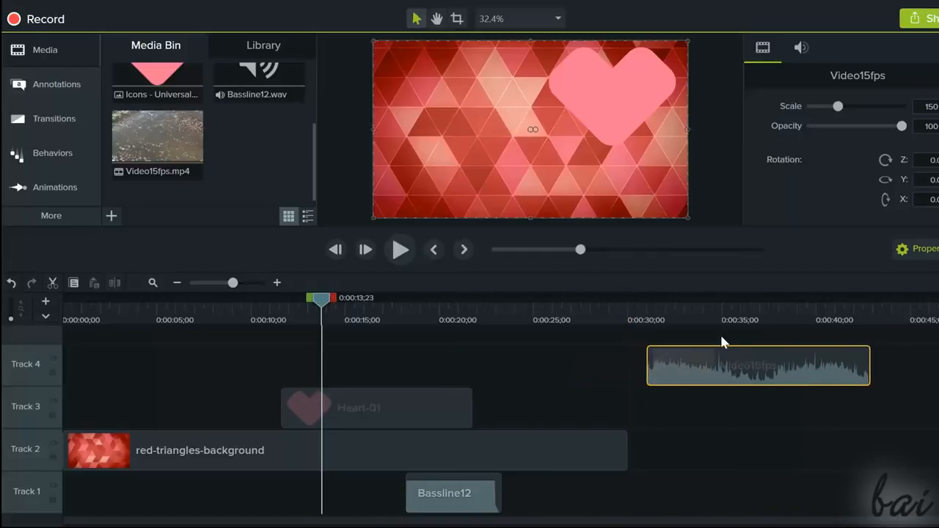
- Look through the commands available for the Video15fps clip on Track 4, such as Separate Audio and Video and Add to Library
{"action": "mouse_move", "coordinate": [796, 366]}
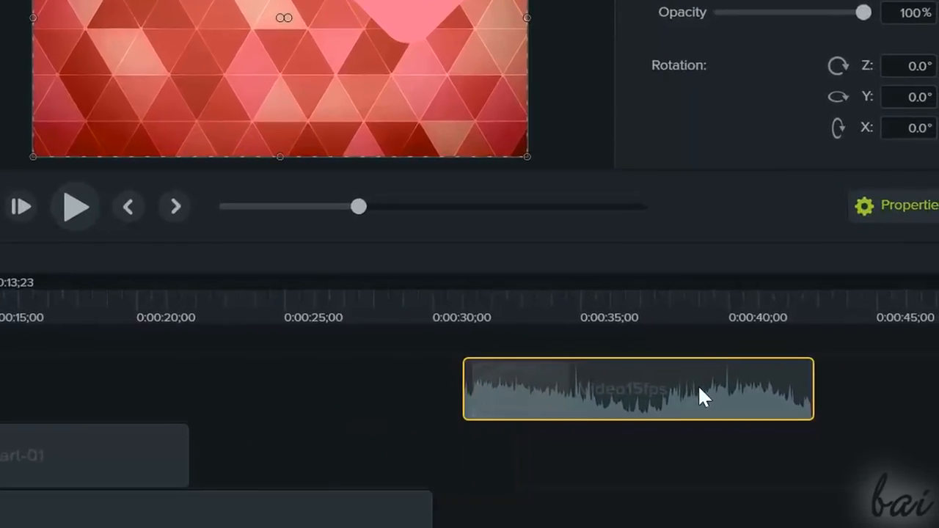
{"action": "right_click", "coordinate": [734, 381]}
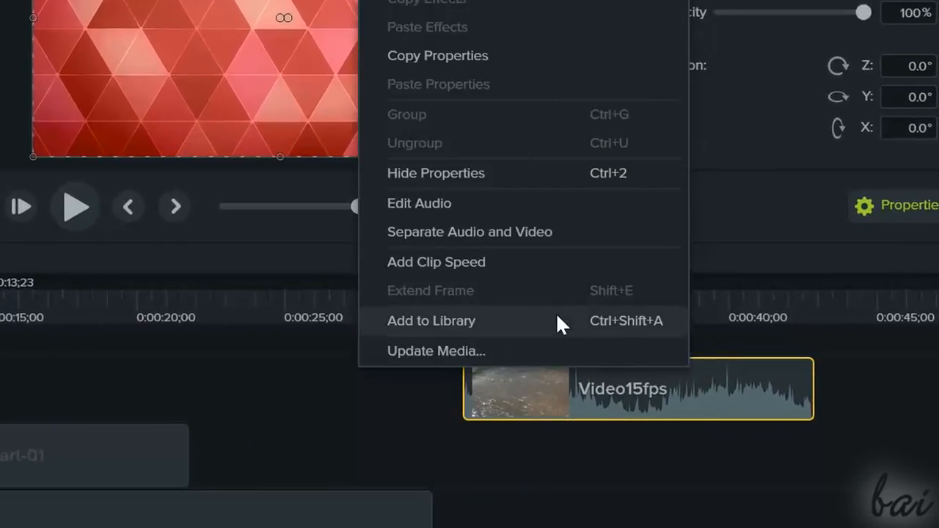
{"action": "left_click", "coordinate": [528, 227]}
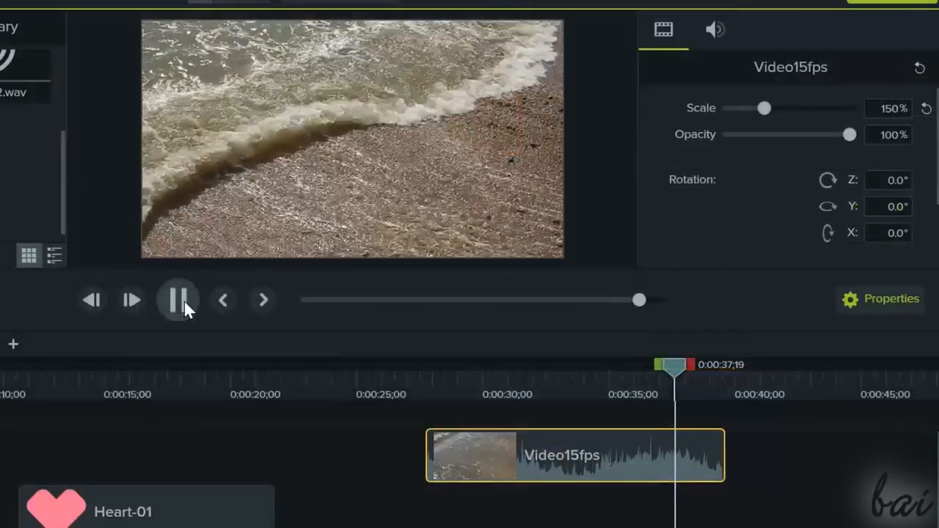
- Pause the preview at 0:00:38;26, trim the end of the Video15fps clip back to about 0:00:34 and play the result
{"action": "left_click", "coordinate": [179, 303]}
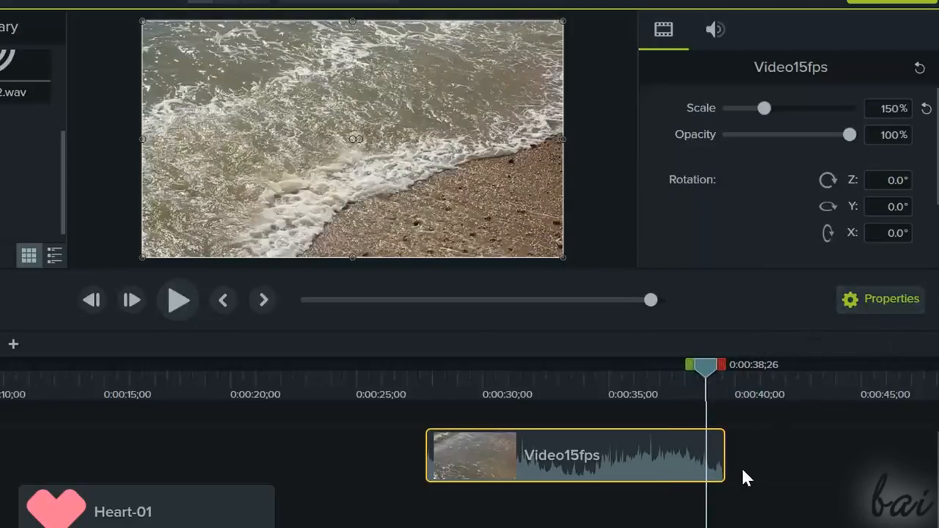
{"action": "left_click_drag", "start_coordinate": [724, 454], "coordinate": [593, 467]}
{"action": "left_click", "coordinate": [179, 300]}
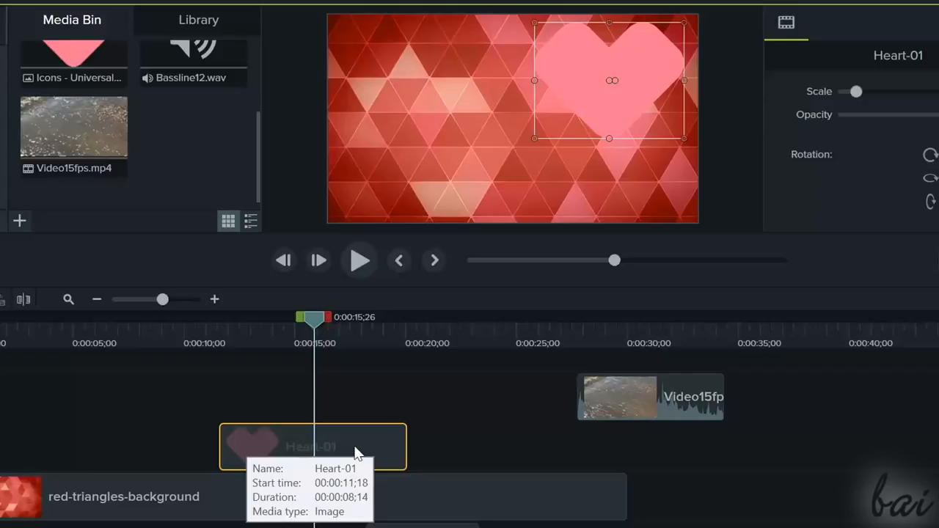
- Copy the Heart-01 clip and paste it onto the empty part of Track 2 at about 0:00:36
{"action": "right_click", "coordinate": [350, 440]}
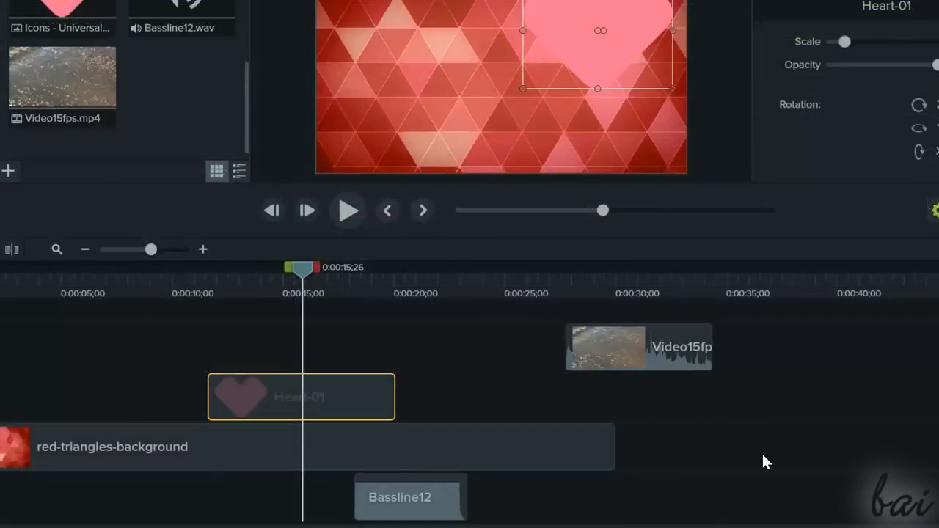
{"action": "left_click", "coordinate": [745, 450]}
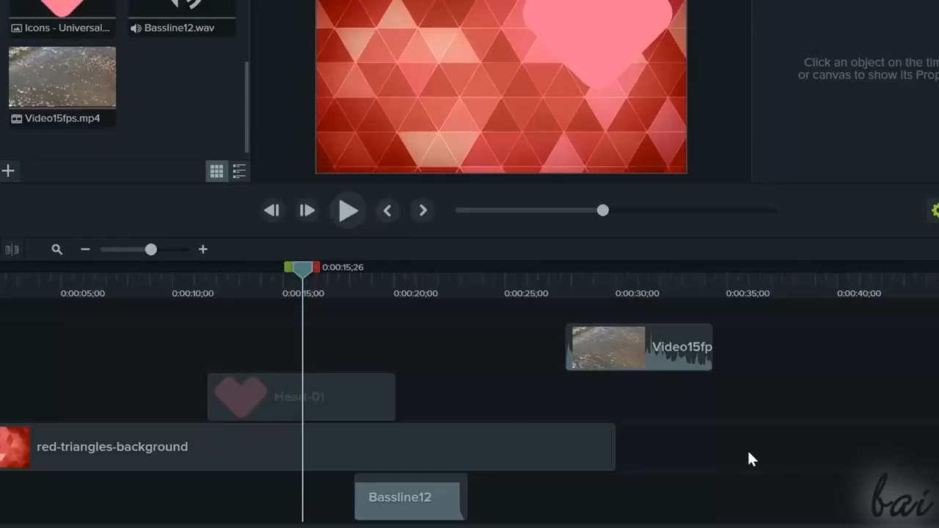
{"action": "right_click", "coordinate": [747, 448]}
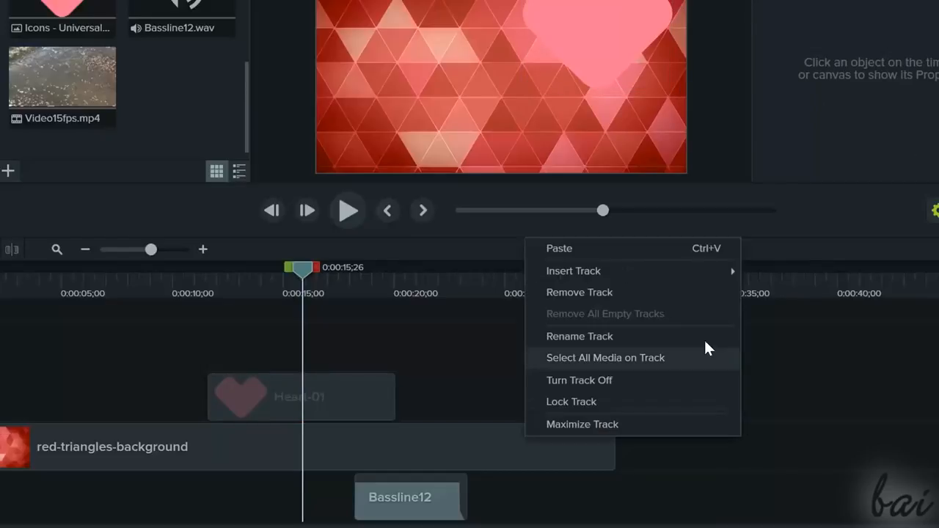
{"action": "left_click", "coordinate": [682, 249]}
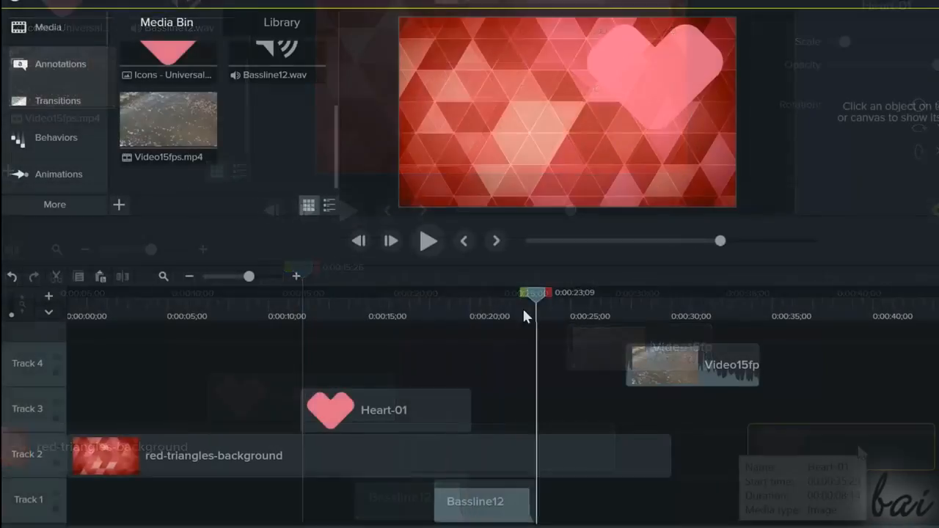
- Split the red-triangles-background clip on Track 2 at 0:00:14;17 and move the resulting piece away to leave a gap
{"action": "left_click_drag", "start_coordinate": [522, 308], "coordinate": [332, 292]}
{"action": "left_click", "coordinate": [401, 465]}
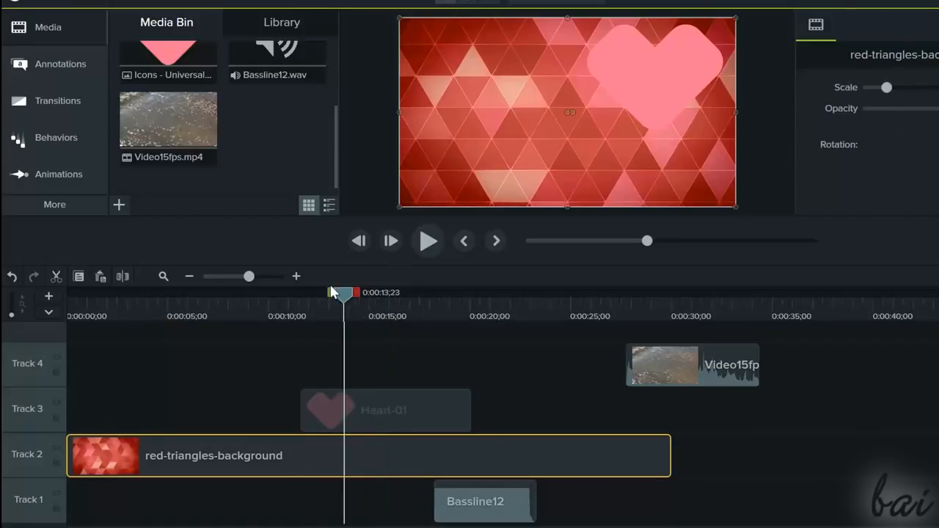
{"action": "left_click", "coordinate": [360, 294]}
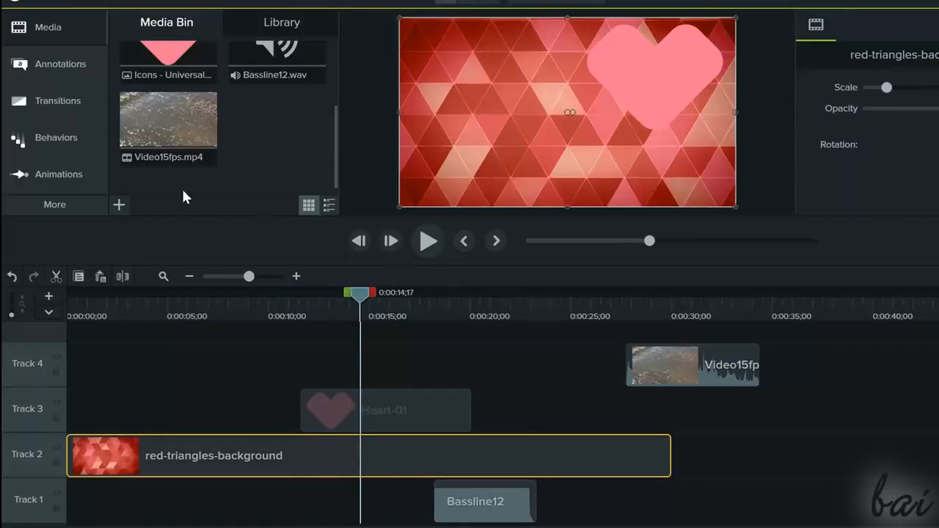
{"action": "left_click", "coordinate": [121, 277]}
{"action": "left_click_drag", "start_coordinate": [360, 468], "coordinate": [466, 449]}
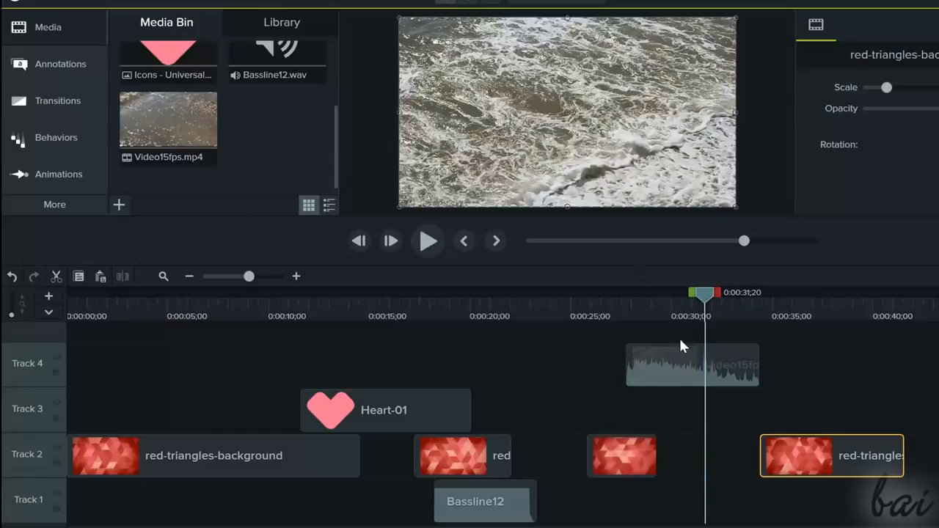
- Undo all splits and moves of the red-triangles-background clip, and redo only its first split
{"action": "left_click", "coordinate": [8, 287]}
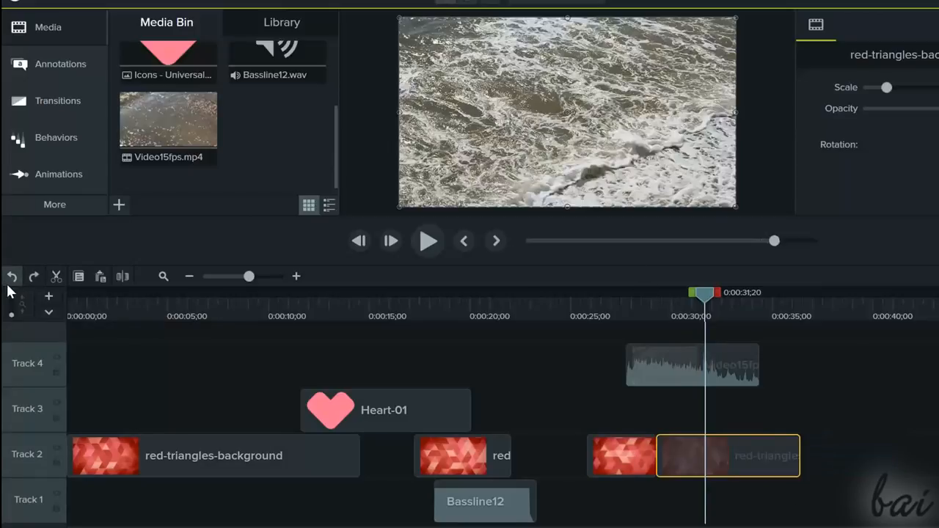
{"action": "left_click", "coordinate": [7, 286]}
{"action": "left_click", "coordinate": [7, 285]}
{"action": "left_click", "coordinate": [8, 286]}
{"action": "left_click", "coordinate": [7, 285]}
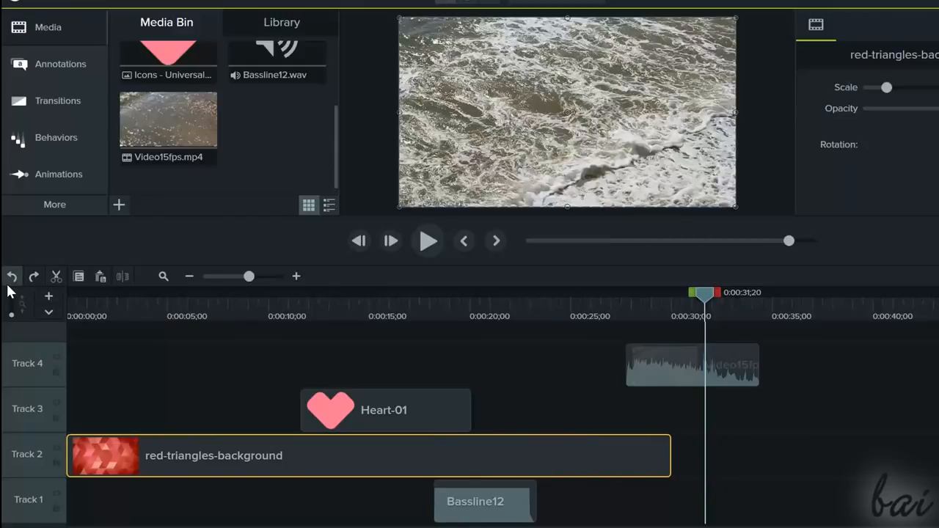
{"action": "left_click", "coordinate": [34, 277]}
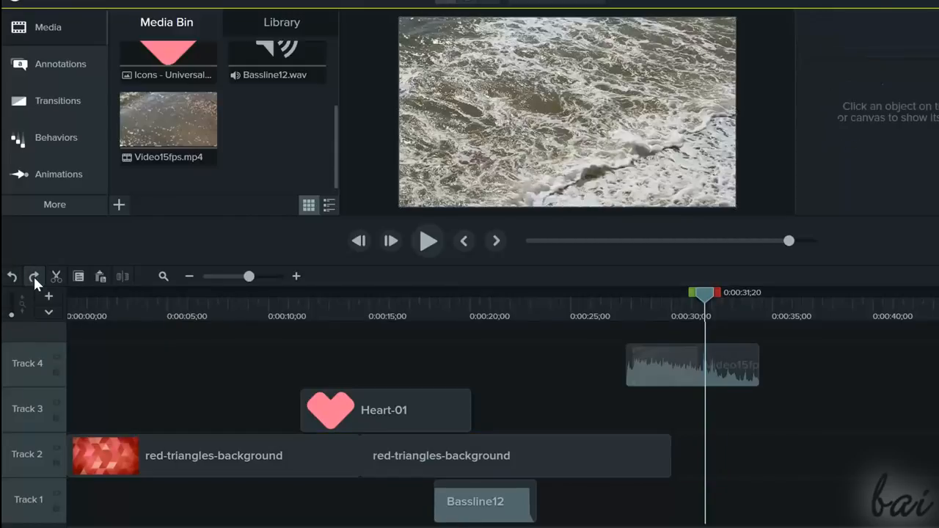
- Redo the remaining undone splits and moves of the red-triangles-background clip
{"action": "left_click", "coordinate": [34, 277]}
{"action": "left_click", "coordinate": [34, 277]}
{"action": "left_click", "coordinate": [33, 277]}
{"action": "left_click", "coordinate": [33, 276]}
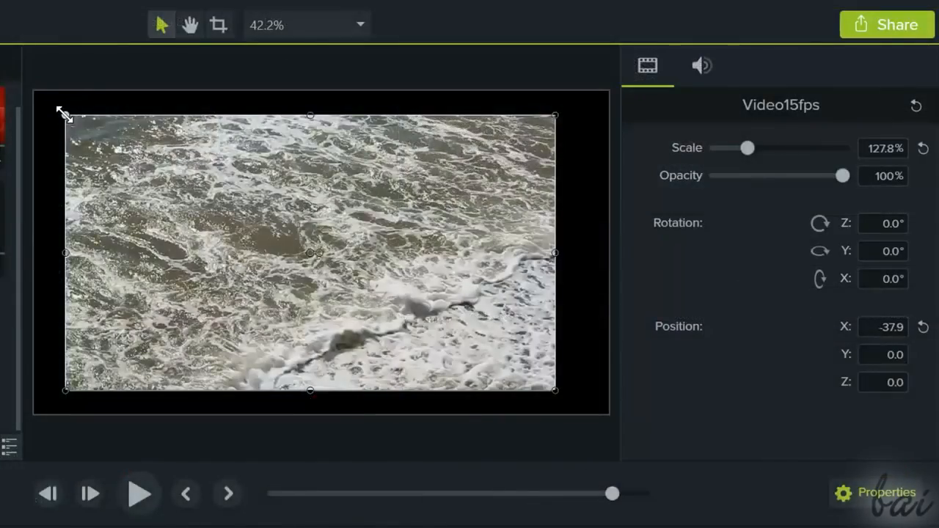
- Resize the Video15fps clip from its upper-left corner on the canvas, and display the selected clip's properties
{"action": "left_click_drag", "start_coordinate": [63, 114], "coordinate": [117, 157]}
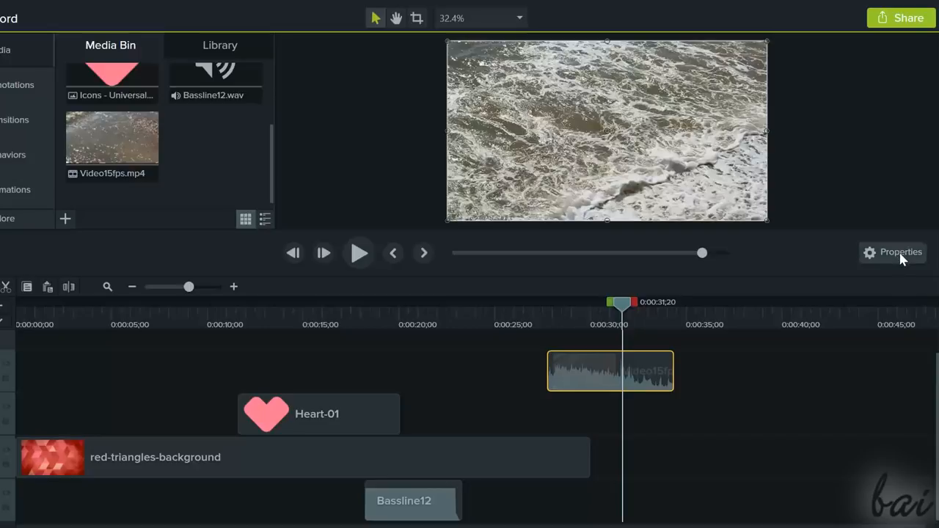
{"action": "left_click", "coordinate": [901, 257]}
- Compare the audio properties with the visual properties of the Video15fps clip
{"action": "left_click", "coordinate": [553, 39]}
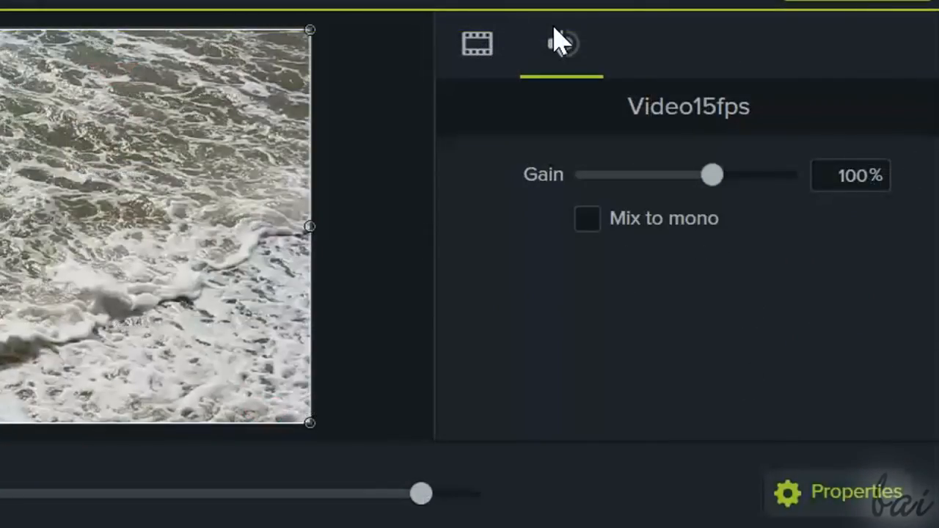
{"action": "left_click", "coordinate": [478, 51]}
{"action": "left_click", "coordinate": [565, 57]}
{"action": "left_click", "coordinate": [503, 44]}
{"action": "left_click", "coordinate": [576, 54]}
{"action": "left_click", "coordinate": [473, 50]}
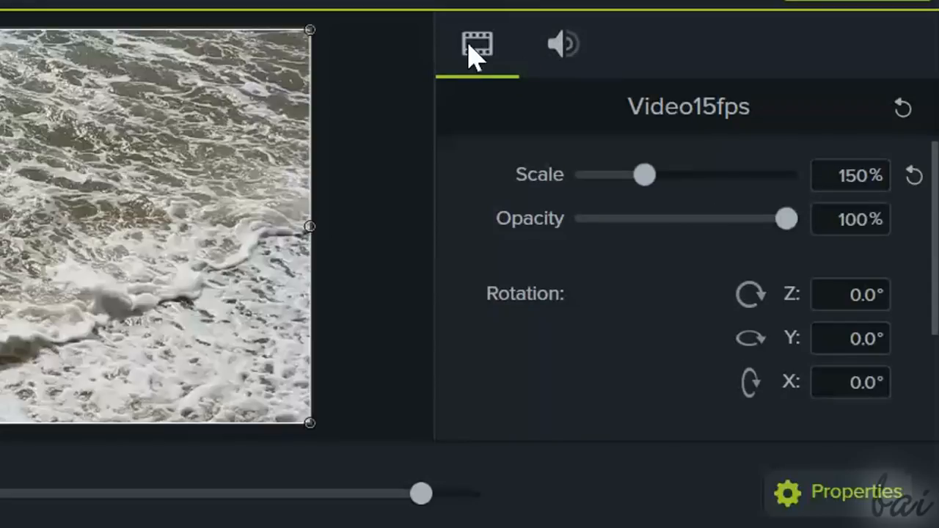
{"action": "left_click", "coordinate": [569, 57]}
{"action": "left_click", "coordinate": [474, 50]}
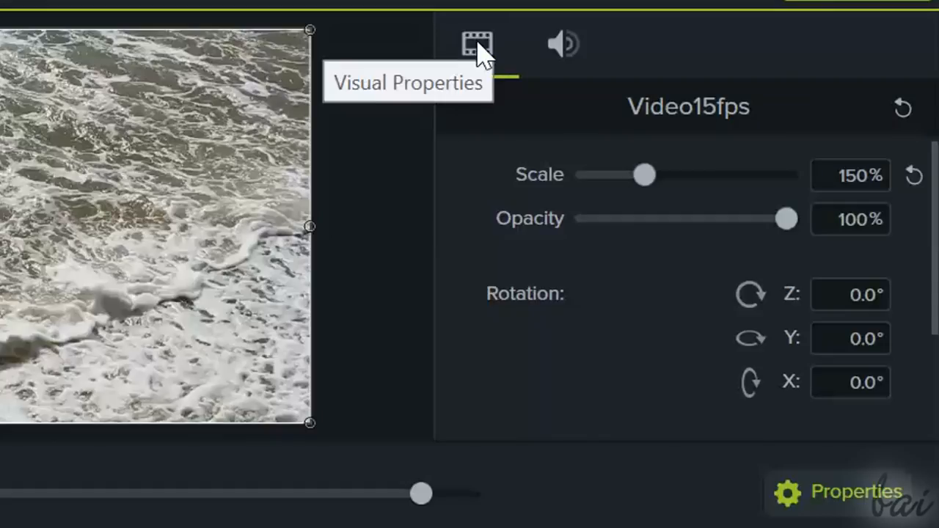
{"action": "left_click", "coordinate": [564, 46]}
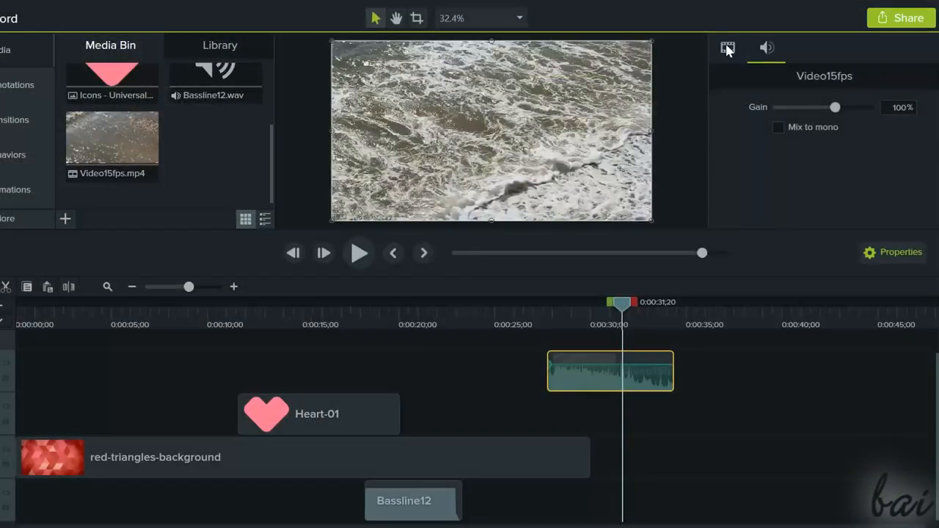
{"action": "left_click", "coordinate": [476, 44]}
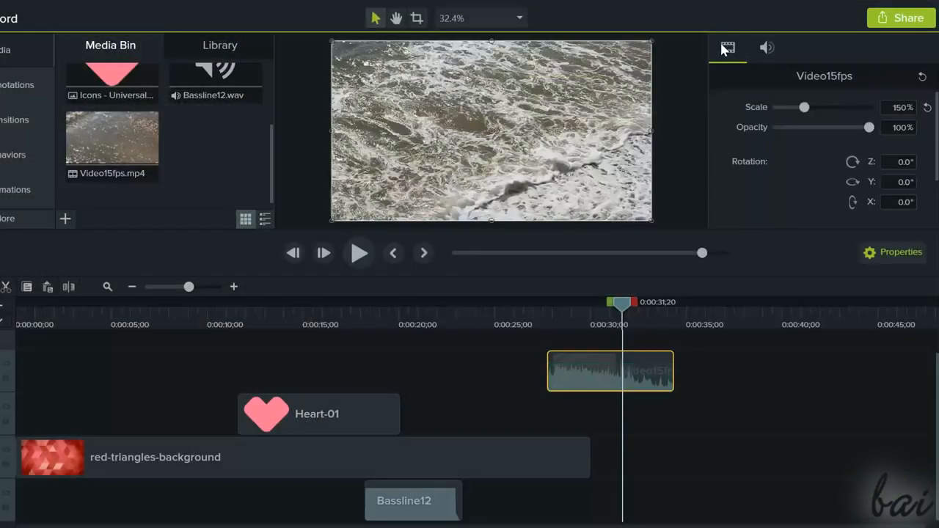
{"action": "left_click", "coordinate": [763, 51]}
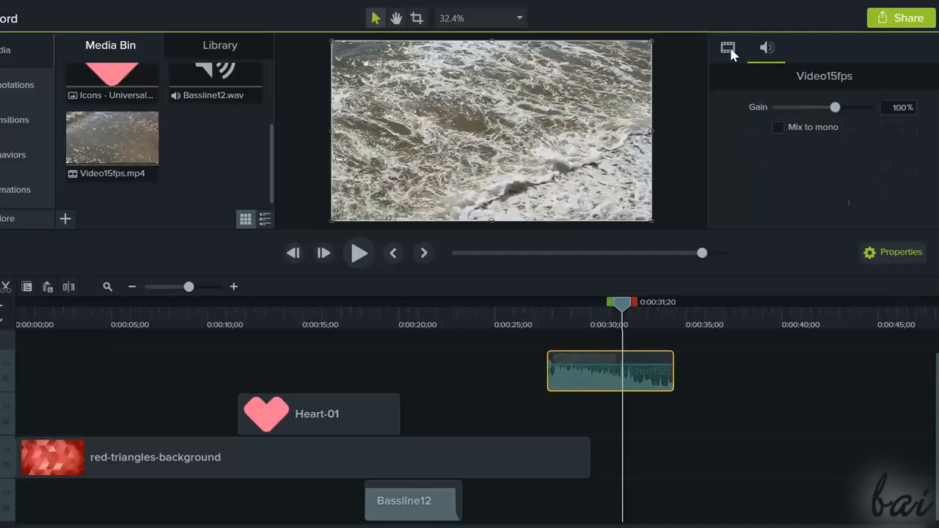
{"action": "left_click", "coordinate": [728, 48]}
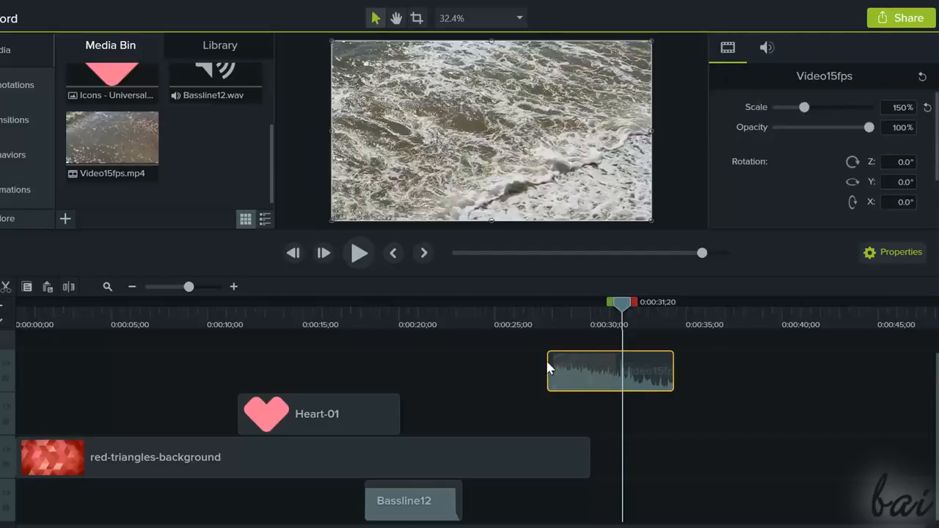
{"action": "left_click", "coordinate": [341, 418]}
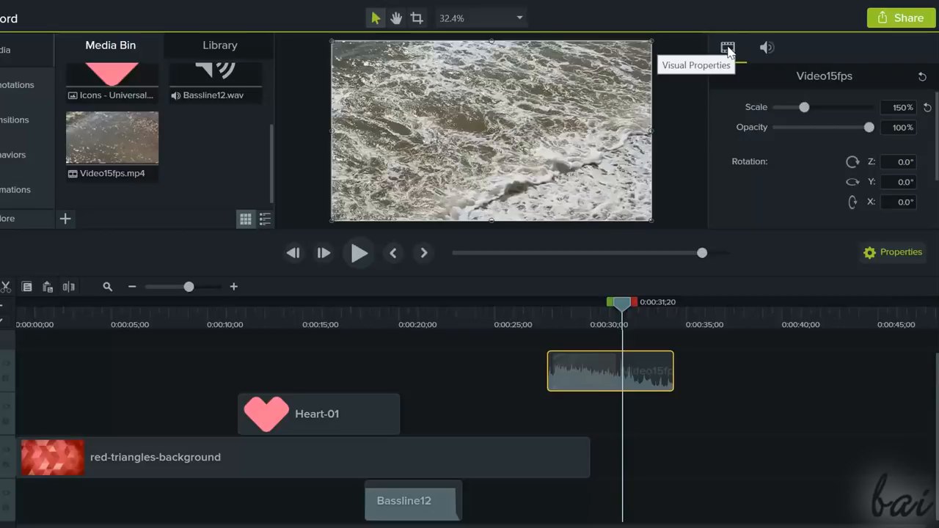
{"action": "left_click", "coordinate": [767, 48]}
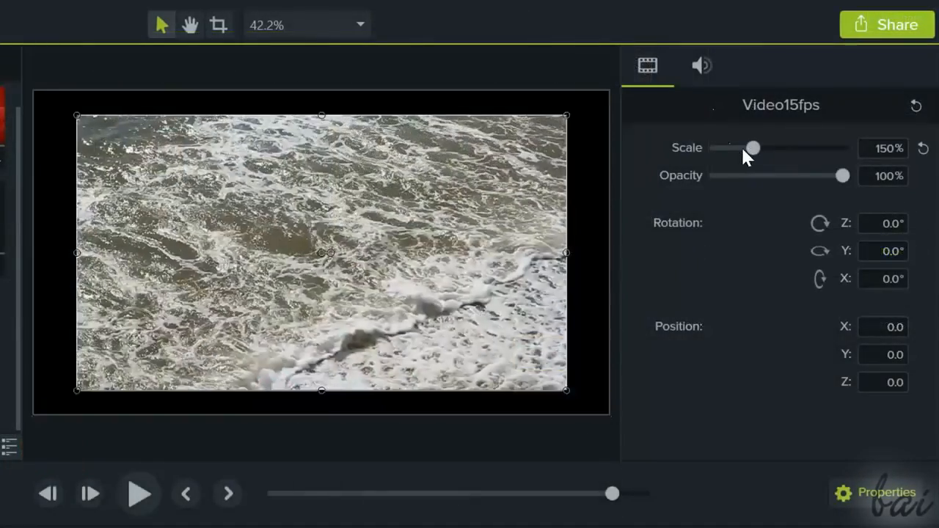
- Set the Video15fps clip's scale to 127.8% and try a lower opacity
{"action": "mouse_move", "coordinate": [742, 149]}
{"action": "left_mouse_down"}
{"action": "mouse_move", "coordinate": [732, 151]}
{"action": "mouse_move", "coordinate": [752, 148]}
{"action": "mouse_move", "coordinate": [728, 150]}
{"action": "mouse_move", "coordinate": [745, 154]}
{"action": "left_mouse_up"}
{"action": "left_click_drag", "start_coordinate": [835, 177], "coordinate": [755, 185]}
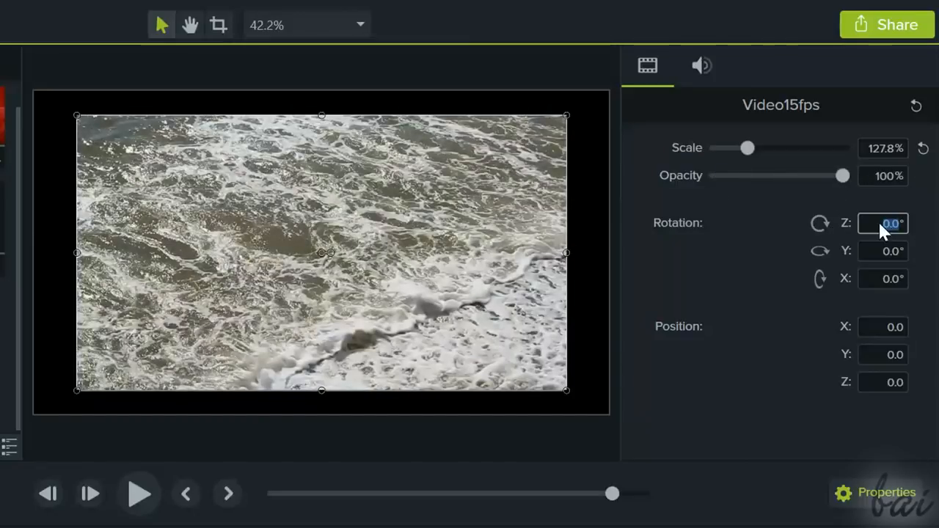
- Increase the Video15fps clip's Z rotation in small increments from its numeric value
{"action": "key", "text": "Up"}
{"action": "key", "text": "Up"}
{"action": "key", "text": "Up"}
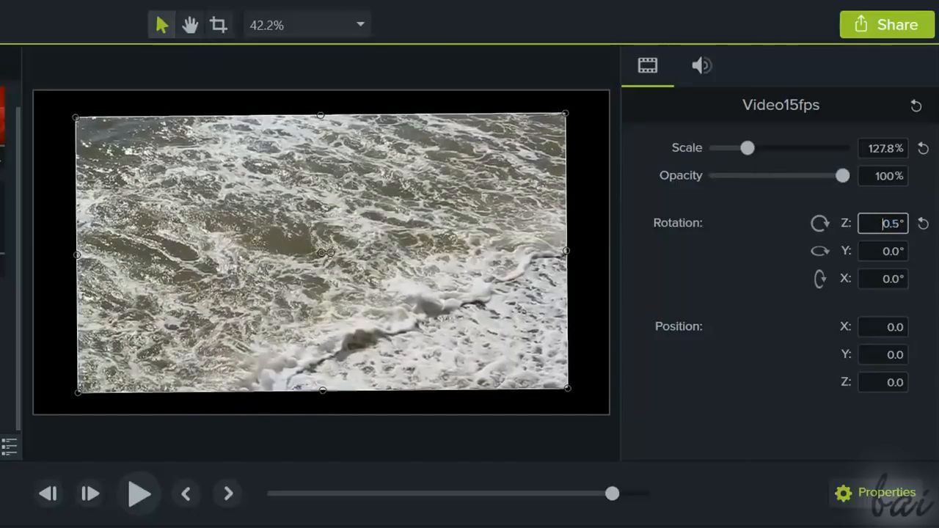
{"action": "key", "text": "Up"}
{"action": "key", "text": "Up"}
{"action": "key", "text": "Up"}
{"action": "key", "text": "Up"}
{"action": "key", "text": "Up"}
{"action": "key", "text": "Up"}
{"action": "key", "text": "Up"}
{"action": "key", "text": "Up"}
{"action": "key", "text": "Up"}
{"action": "key", "text": "Up"}
{"action": "key", "text": "Up"}
{"action": "key", "text": "Up"}
{"action": "key", "text": "Up"}
{"action": "key", "text": "Up"}
{"action": "key", "text": "Up"}
{"action": "key", "text": "Up"}
{"action": "key", "text": "Up"}
{"action": "key", "text": "Up"}
{"action": "key", "text": "Up"}
{"action": "key", "text": "Up"}
- Set the Video15fps clip's X position to 3.5 and reset it to the default
{"action": "left_click_drag", "start_coordinate": [881, 327], "coordinate": [923, 339]}
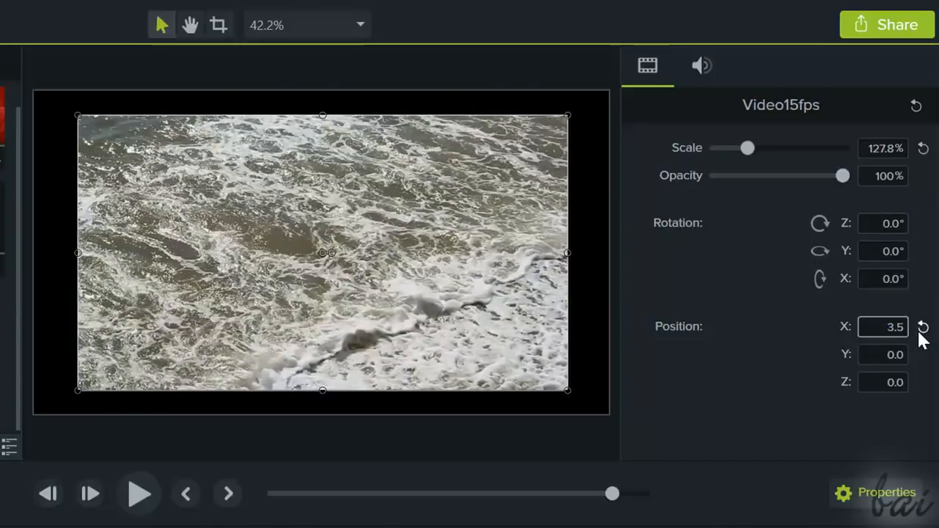
{"action": "left_click", "coordinate": [922, 329]}
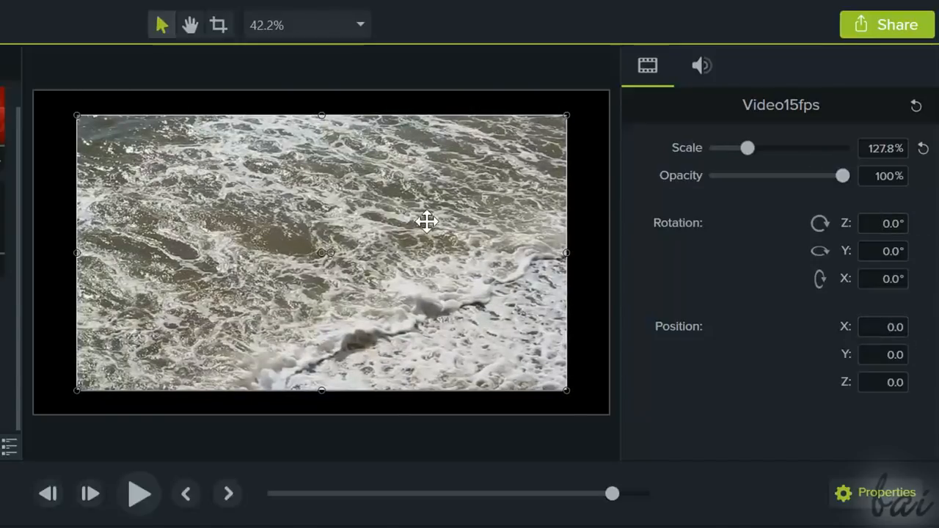
- Freely transform the Video15fps clip on the canvas to about 123.9% scale, -8.6° Z rotation and position X -4.7, Y -14.0
{"action": "left_click_drag", "start_coordinate": [337, 246], "coordinate": [66, 224]}
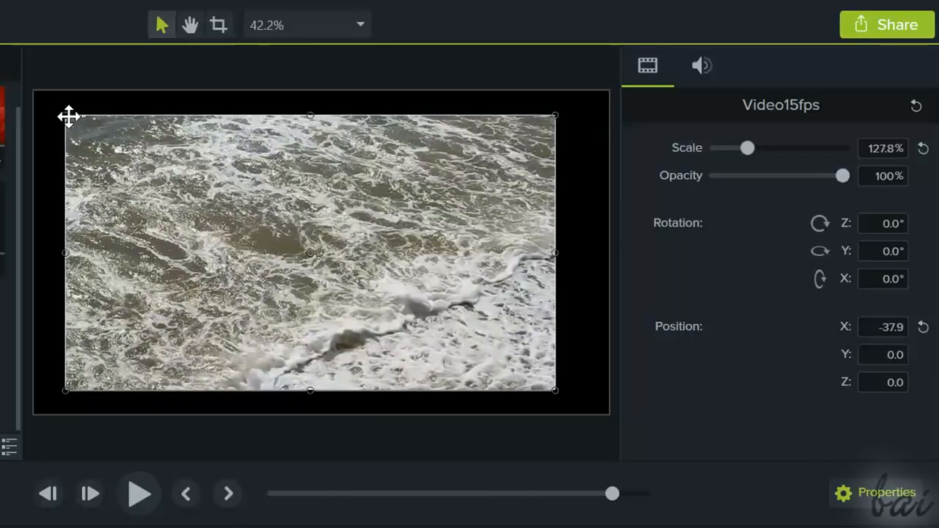
{"action": "left_click_drag", "start_coordinate": [64, 113], "coordinate": [83, 122]}
{"action": "left_click_drag", "start_coordinate": [328, 255], "coordinate": [409, 217]}
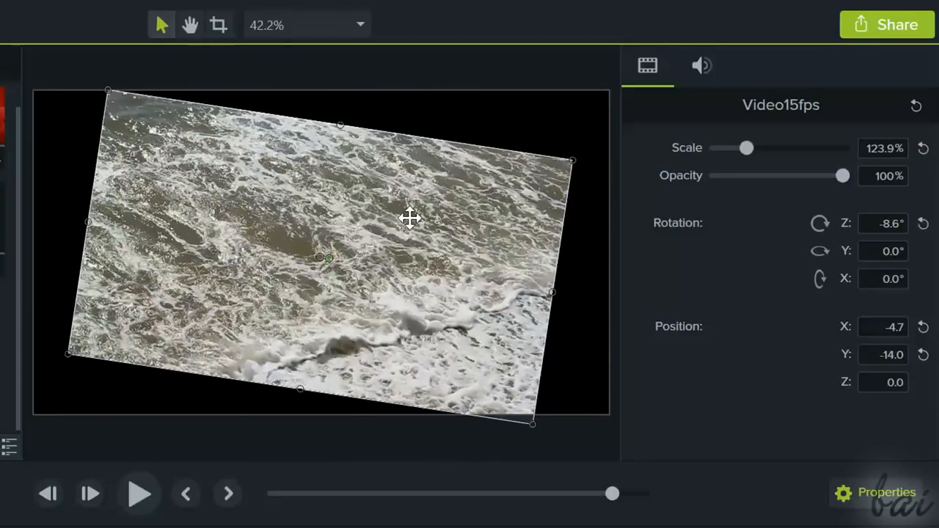
- Reset the Video15fps clip's scale, Z rotation, and X and Y positions to their defaults
{"action": "left_click", "coordinate": [924, 149]}
{"action": "left_click", "coordinate": [924, 225]}
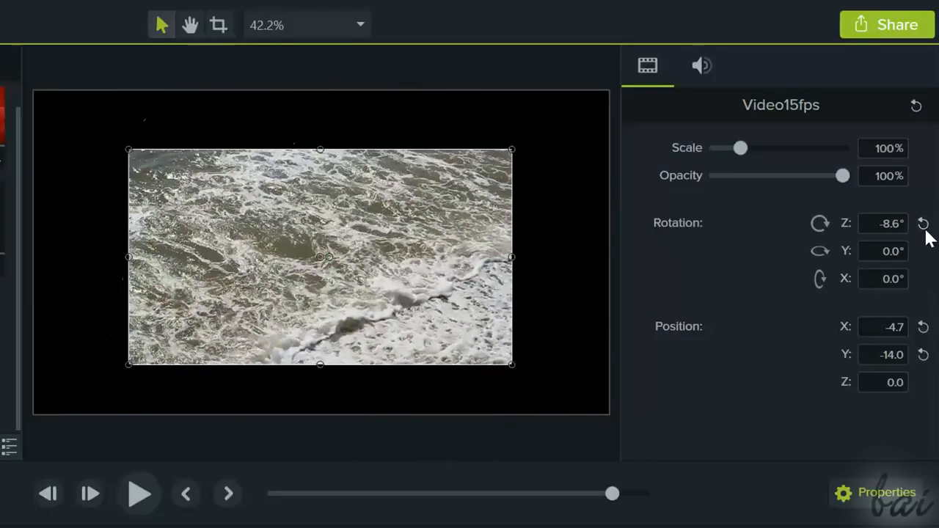
{"action": "left_click", "coordinate": [923, 327]}
{"action": "left_click", "coordinate": [924, 355]}
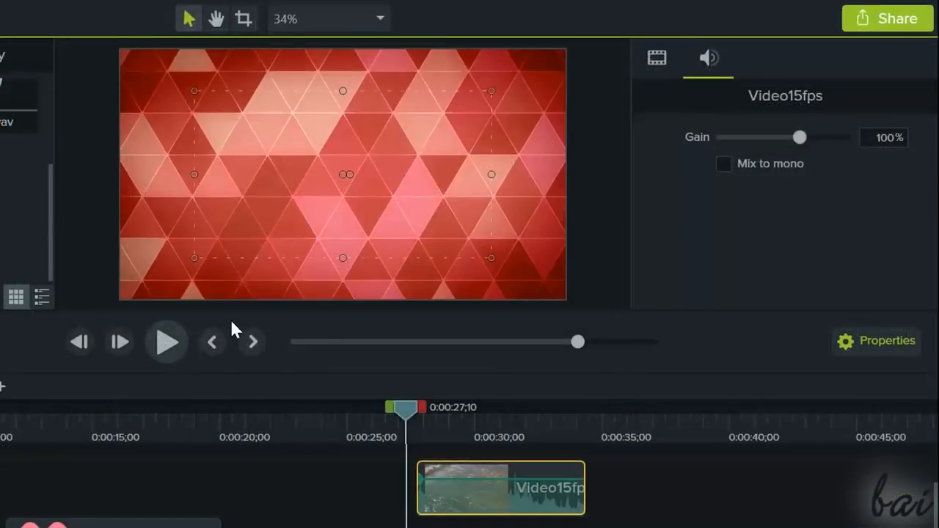
- Play the Video15fps clip and adjust its audio gain
{"action": "key", "text": "space"}
{"action": "left_click_drag", "start_coordinate": [753, 141], "coordinate": [829, 144]}
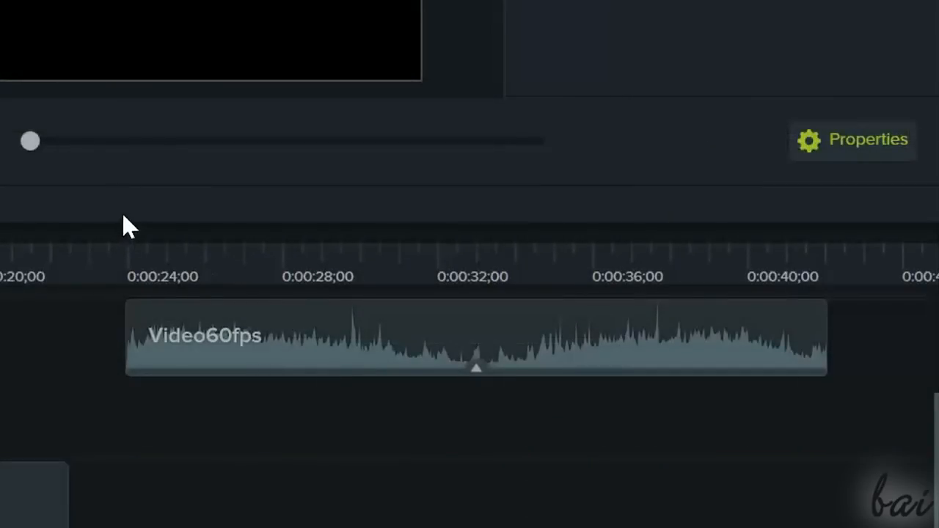
- Select the Video60fps audio clip on the timeline to show its volume line
{"action": "mouse_move", "coordinate": [438, 330]}
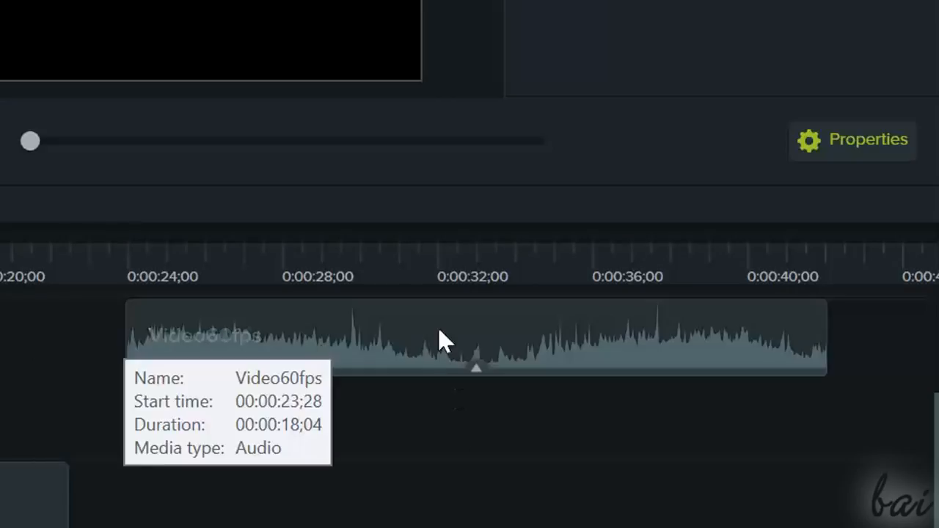
{"action": "left_click", "coordinate": [356, 335]}
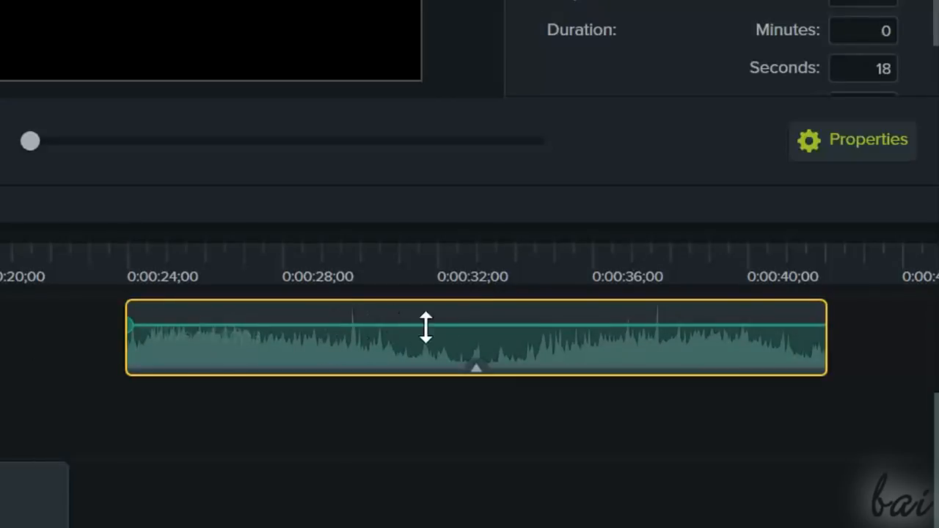
- Raise the volume line of the Video15fps clip on the timeline and undo the change
{"action": "mouse_move", "coordinate": [551, 332]}
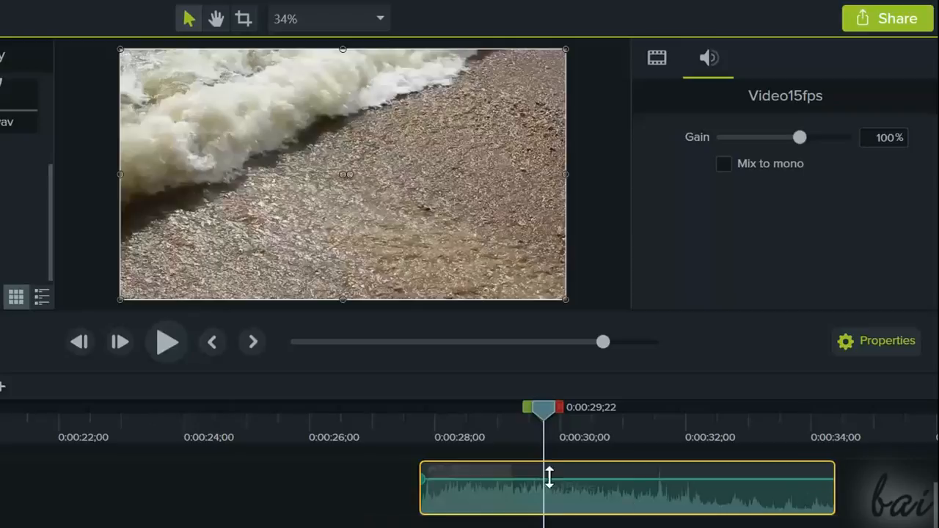
{"action": "mouse_move", "coordinate": [571, 480]}
{"action": "left_mouse_down"}
{"action": "mouse_move", "coordinate": [575, 503]}
{"action": "mouse_move", "coordinate": [577, 467]}
{"action": "left_mouse_up"}
{"action": "key", "text": "ctrl+z"}
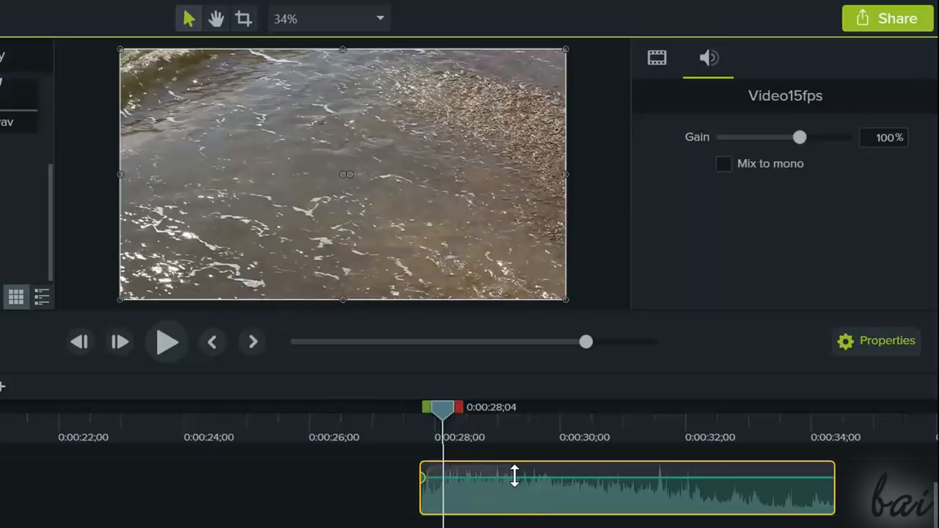
- Shape the Video15fps volume with audio points: lower the start, dip at about 0:00:29 and restore the level at about 0:00:30
{"action": "double_click", "coordinate": [598, 477]}
{"action": "left_click", "coordinate": [416, 481]}
{"action": "left_click", "coordinate": [422, 484]}
{"action": "mouse_move", "coordinate": [425, 493]}
{"action": "left_mouse_down"}
{"action": "mouse_move", "coordinate": [430, 518]}
{"action": "mouse_move", "coordinate": [434, 474]}
{"action": "mouse_move", "coordinate": [441, 500]}
{"action": "left_mouse_up"}
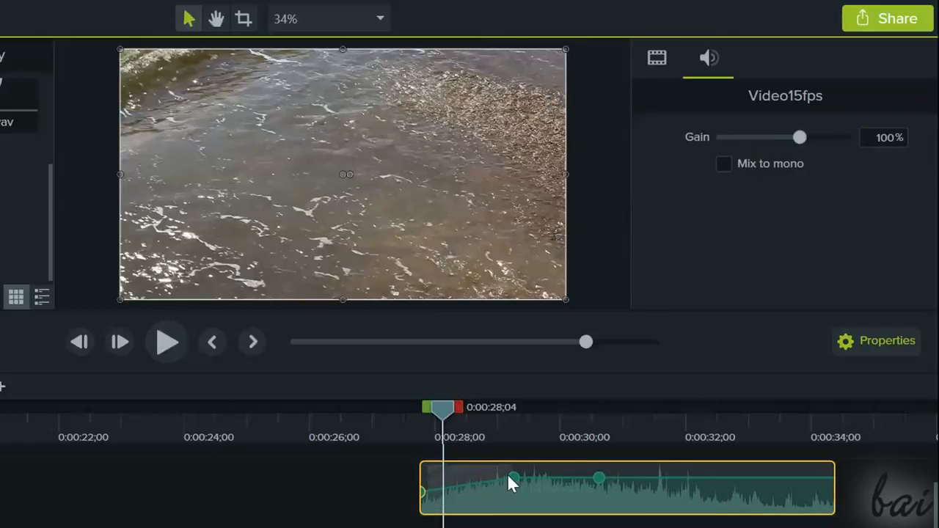
{"action": "left_click_drag", "start_coordinate": [558, 476], "coordinate": [494, 493]}
{"action": "left_click_drag", "start_coordinate": [494, 493], "coordinate": [530, 511]}
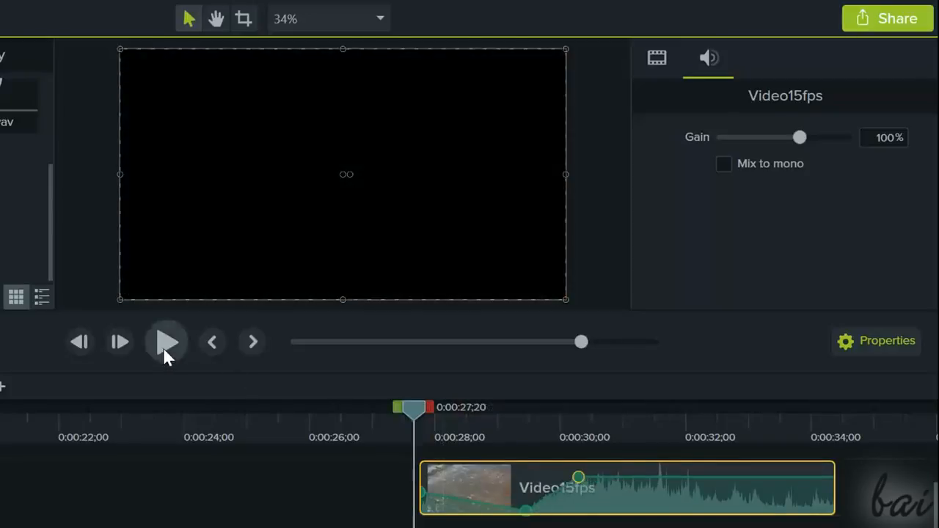
- Play the Video15fps clip's volume changes and delete its audio point at about 0:00:30
{"action": "left_click", "coordinate": [163, 347]}
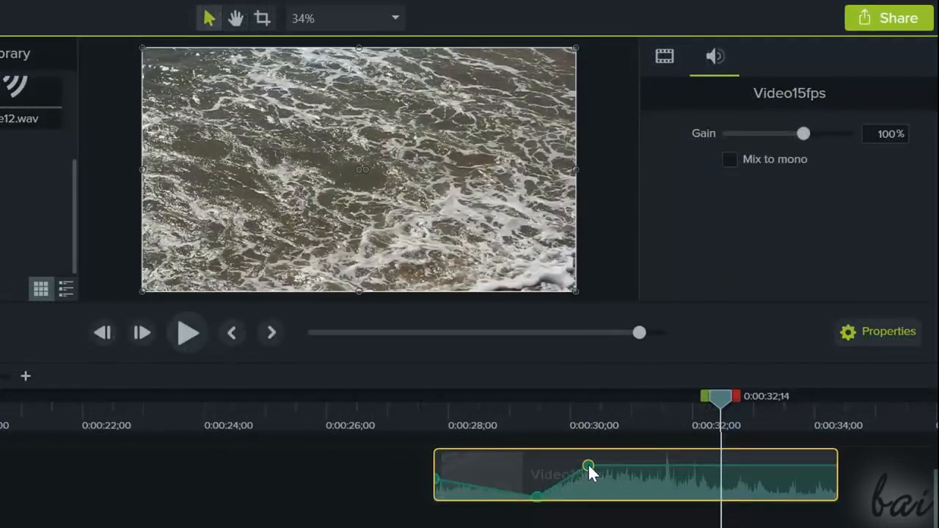
{"action": "right_click", "coordinate": [588, 466]}
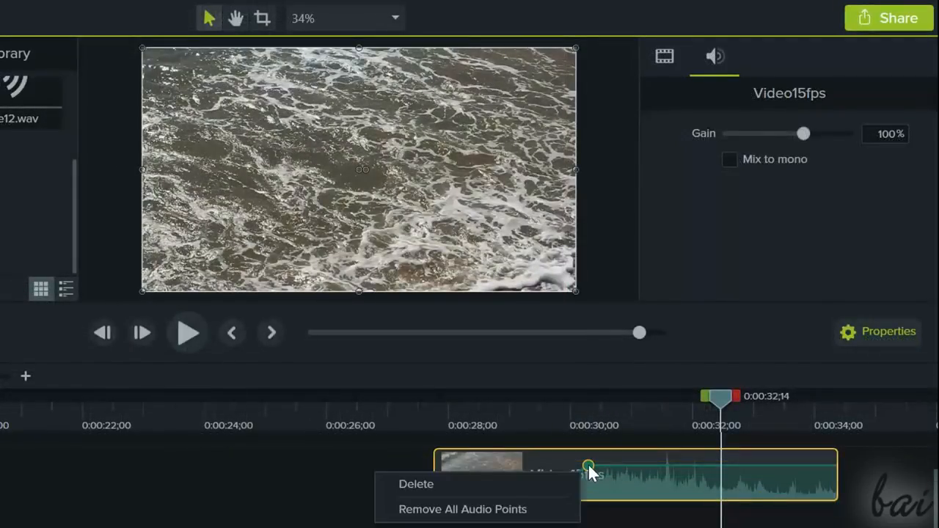
{"action": "left_click", "coordinate": [543, 485]}
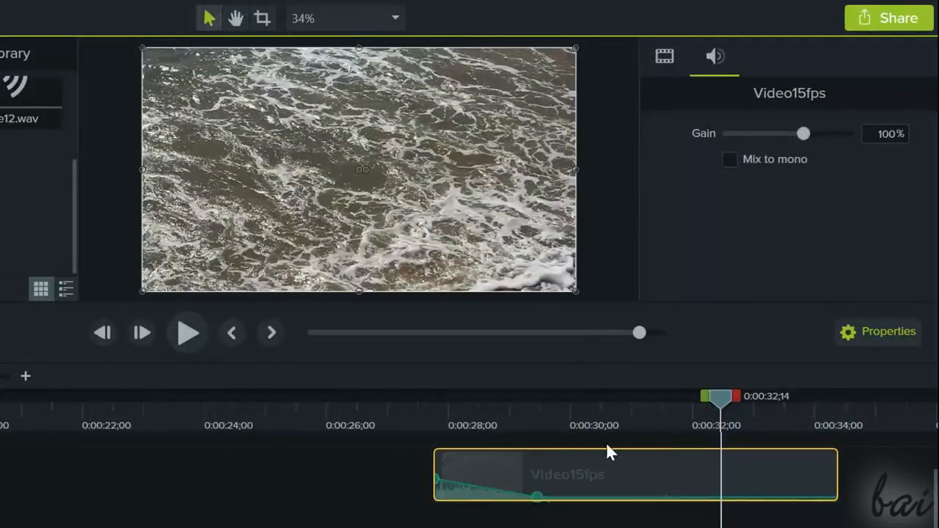
- Move the playhead back to just before the Video15fps clip, and crop the clip slightly from its top edge on the canvas
{"action": "left_click_drag", "start_coordinate": [722, 395], "coordinate": [423, 412]}
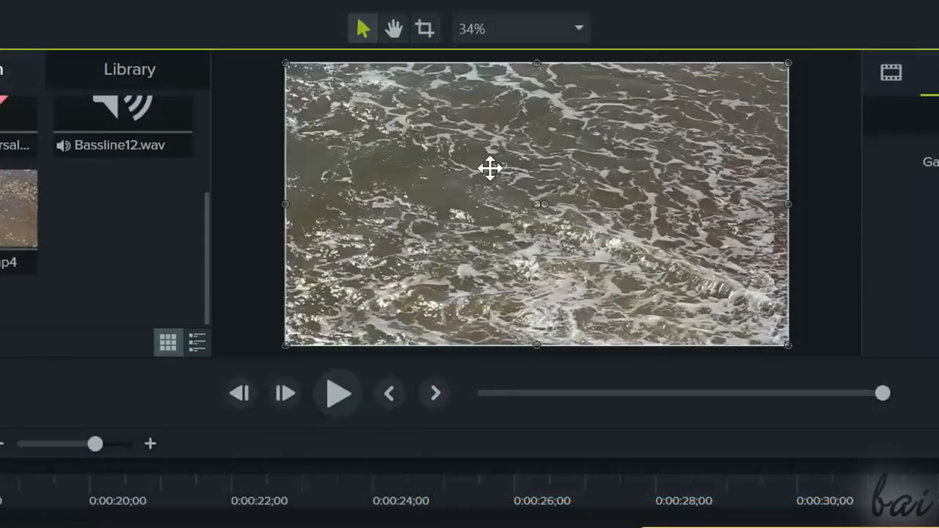
{"action": "left_click", "coordinate": [433, 31]}
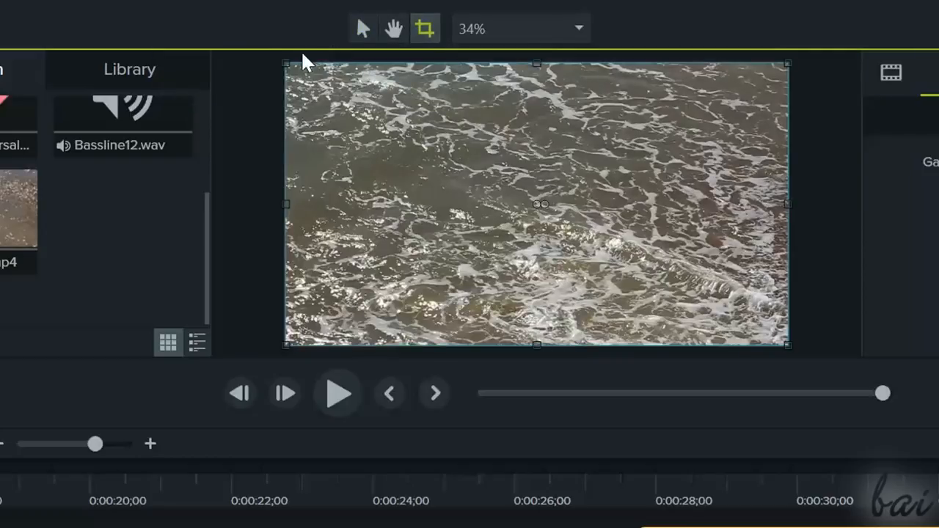
{"action": "left_click_drag", "start_coordinate": [286, 64], "coordinate": [285, 84]}
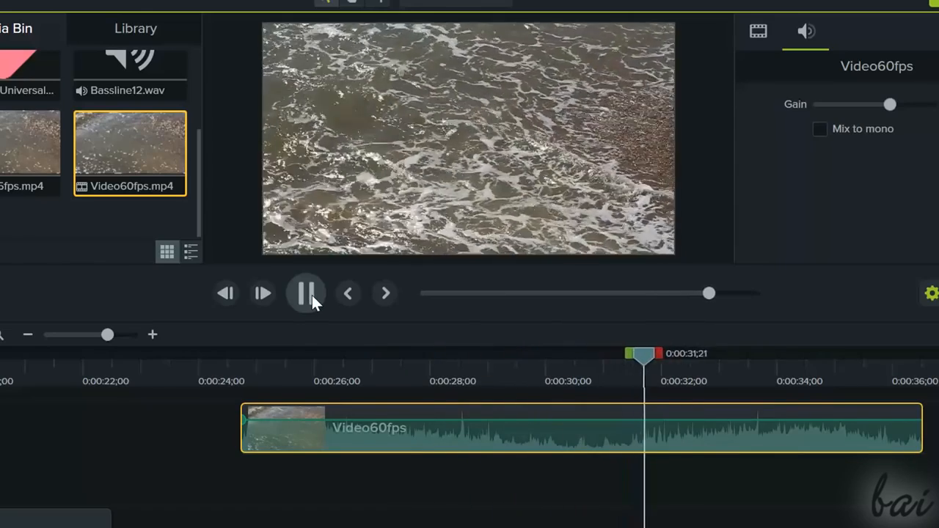
- Pause the preview and add a clip speed effect to the Video60fps clip on the timeline
{"action": "left_click", "coordinate": [312, 295]}
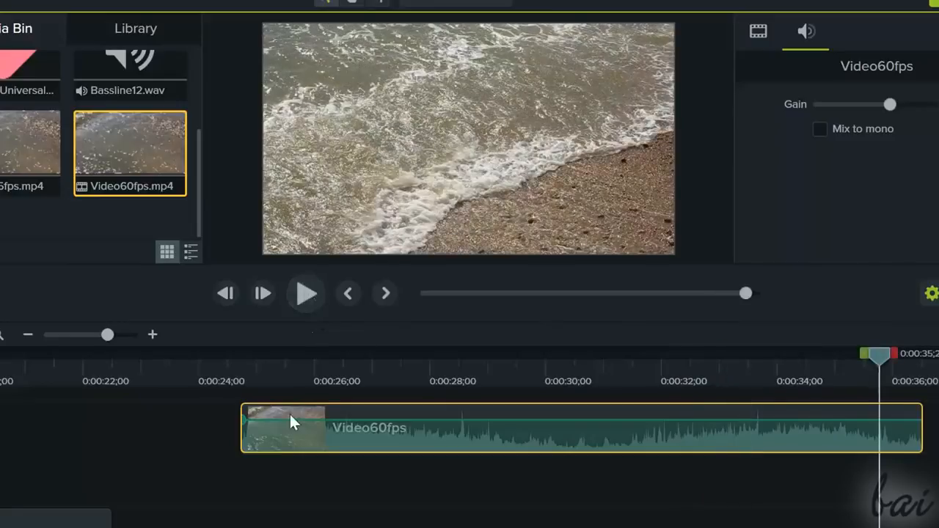
{"action": "right_click", "coordinate": [301, 439]}
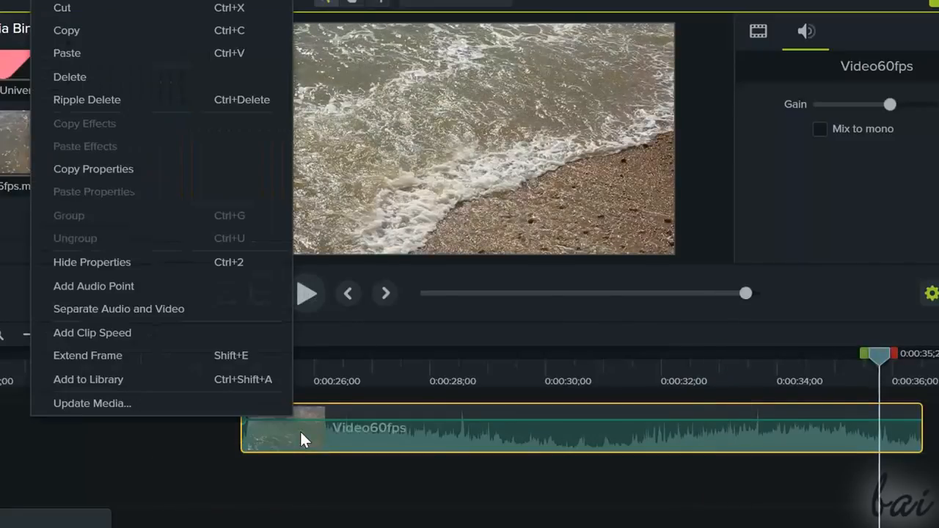
{"action": "left_click", "coordinate": [133, 334]}
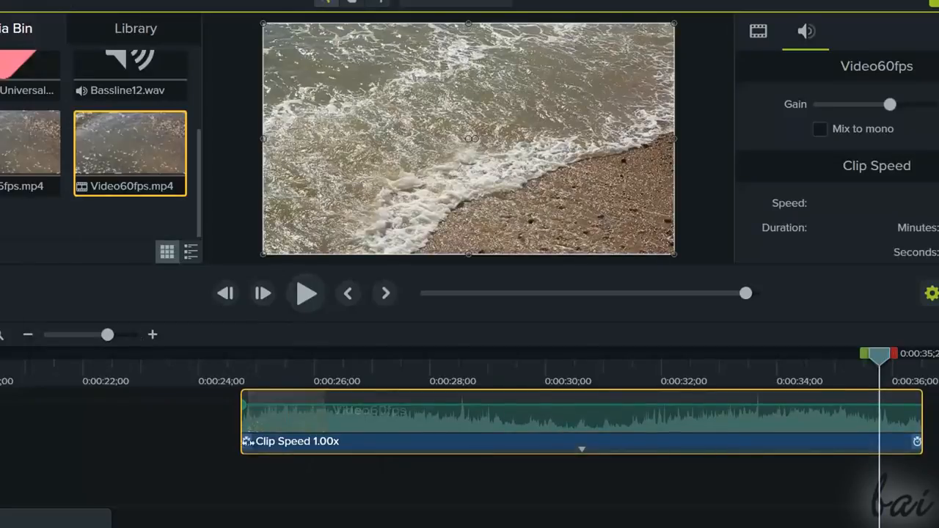
- Speed the Video60fps clip up to about 2.02x, preview it, and stretch the clip to slow it to 0.65x
{"action": "left_click_drag", "start_coordinate": [243, 441], "coordinate": [610, 459]}
{"action": "left_click", "coordinate": [306, 293]}
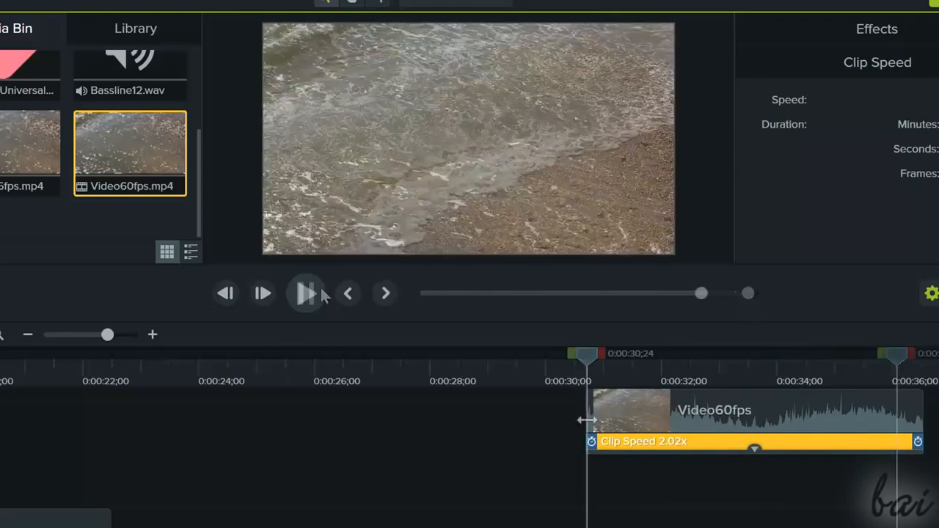
{"action": "left_click_drag", "start_coordinate": [589, 442], "coordinate": [238, 440]}
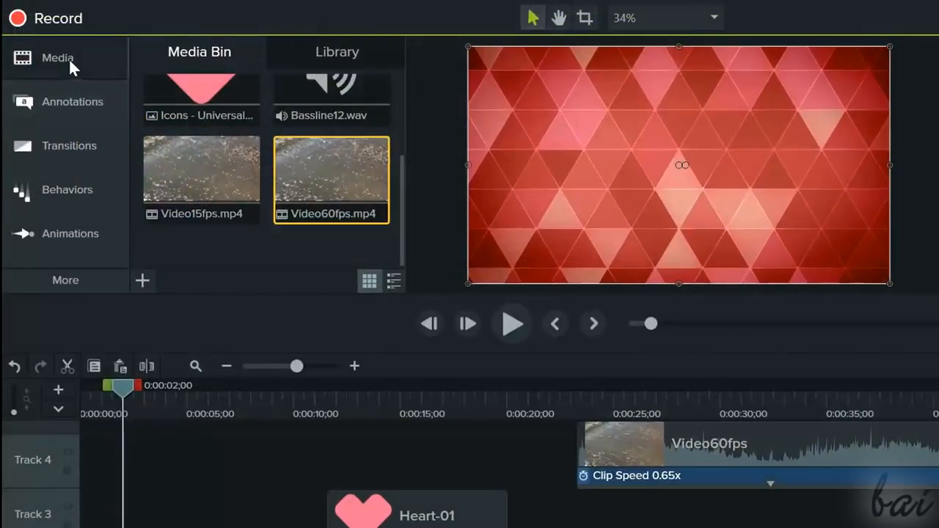
- Browse the annotation, transition, behavior and animation tools and the additional effect categories
{"action": "left_click", "coordinate": [65, 98]}
{"action": "left_click", "coordinate": [77, 144]}
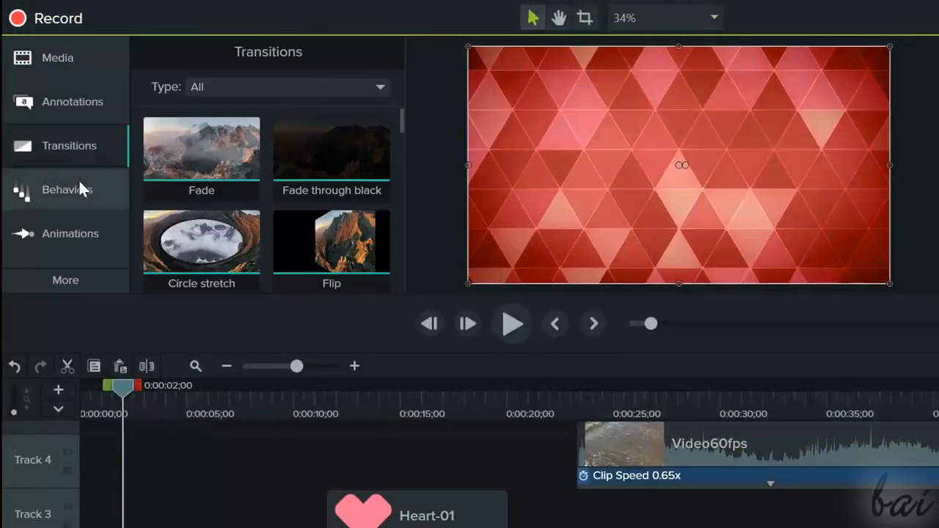
{"action": "left_click", "coordinate": [79, 188]}
{"action": "left_click", "coordinate": [67, 235]}
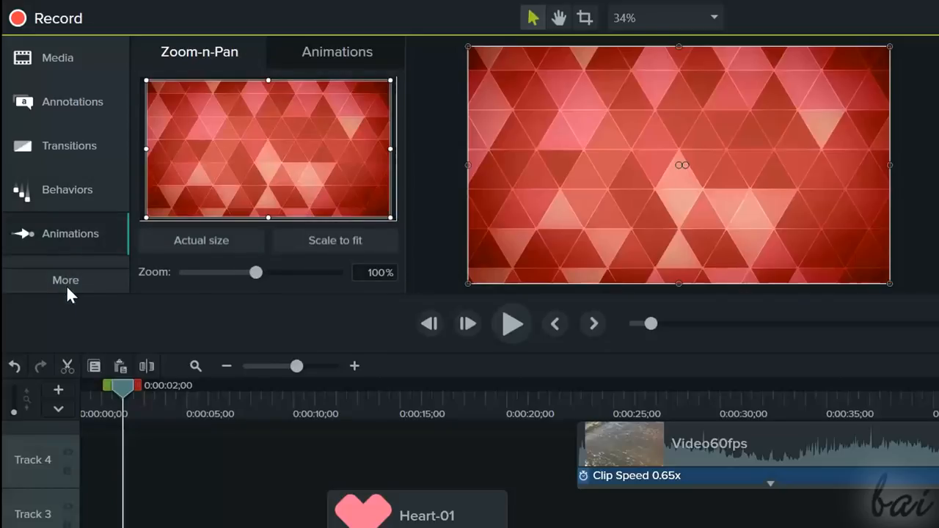
{"action": "left_click", "coordinate": [66, 283]}
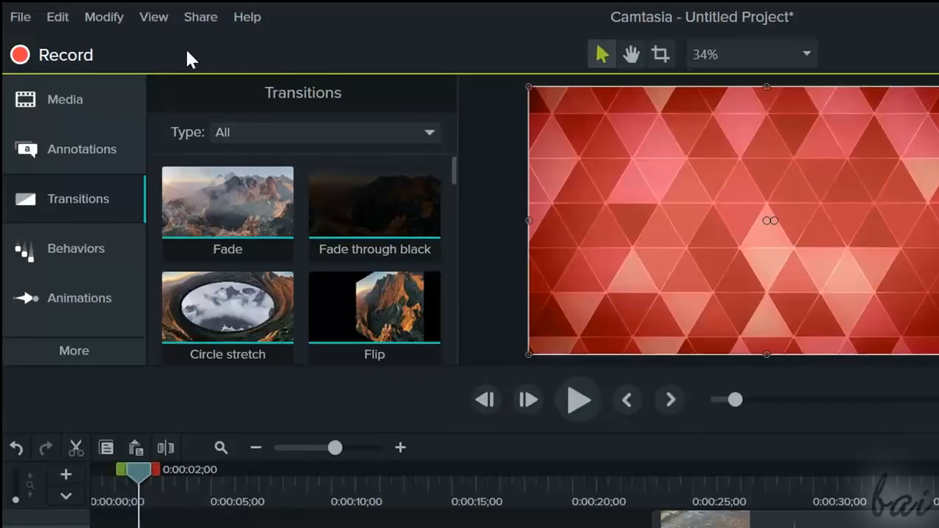
- Save the project to the Desktop as MyProject in the Camtasia Project format
{"action": "left_click", "coordinate": [21, 17]}
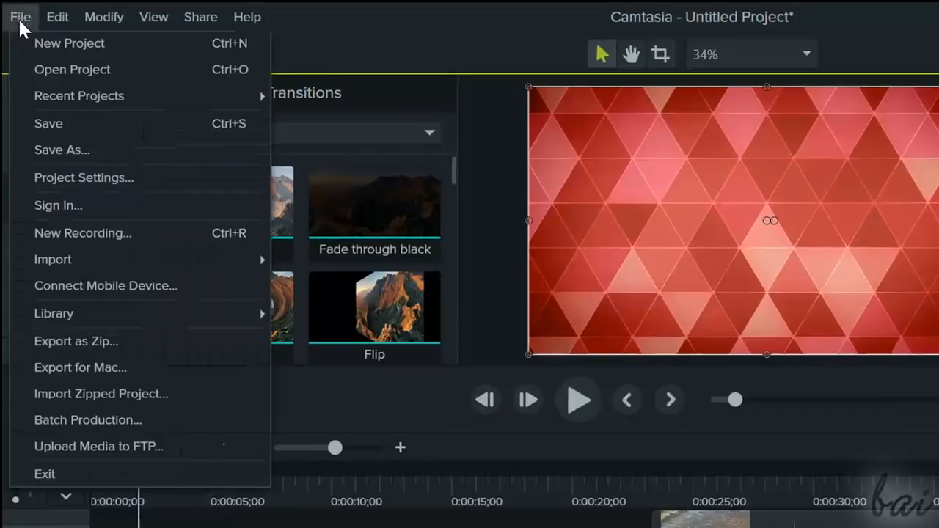
{"action": "left_click", "coordinate": [70, 151]}
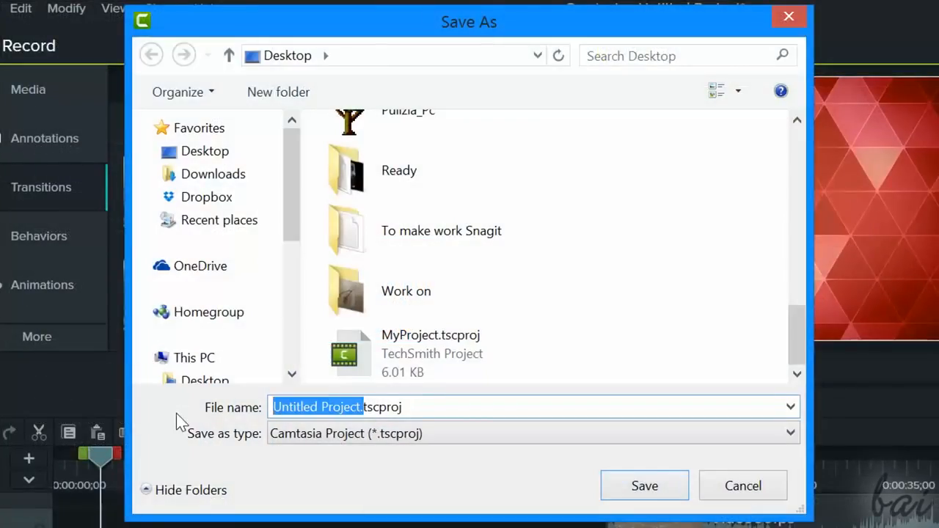
{"action": "type", "text": "MyProject"}
{"action": "key", "text": "Return"}
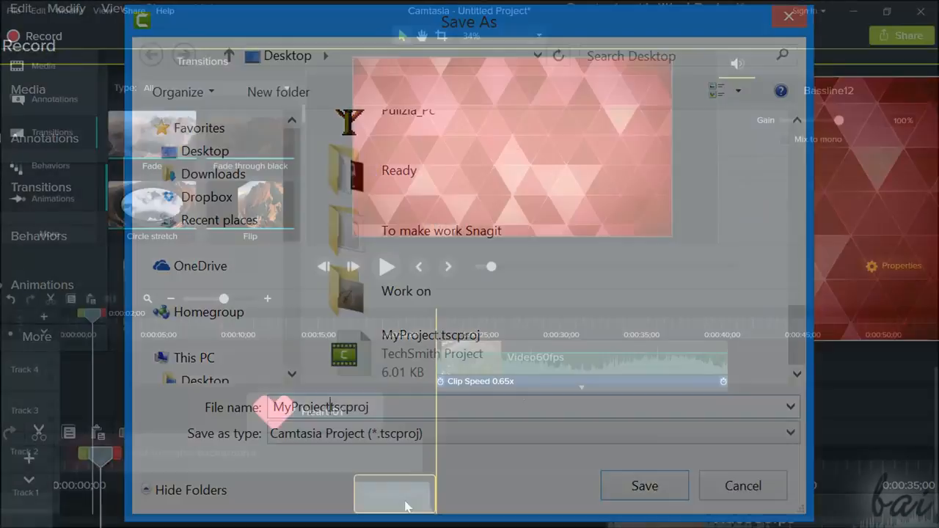
- Select the Heart-01, red-triangles-background and Video60fps clips on the timeline one after another
{"action": "left_click", "coordinate": [330, 403]}
{"action": "left_click", "coordinate": [258, 449]}
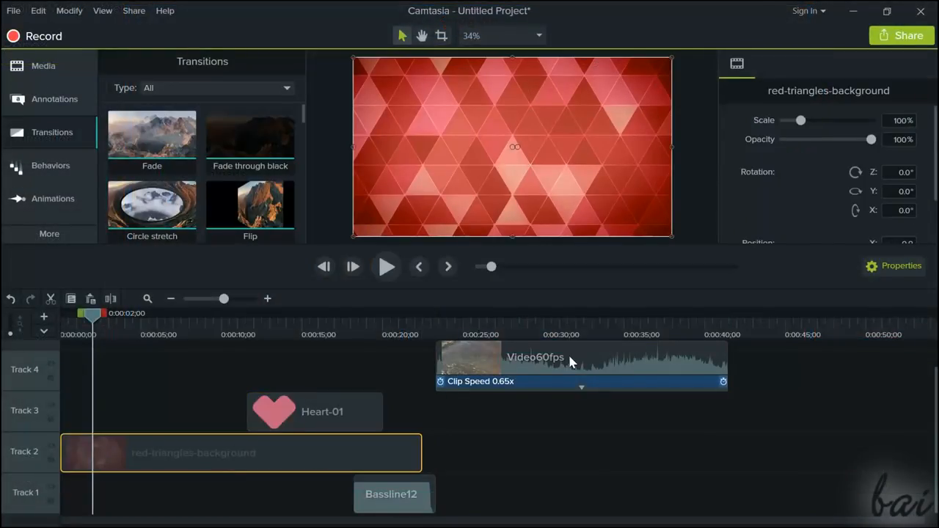
{"action": "left_click", "coordinate": [542, 364]}
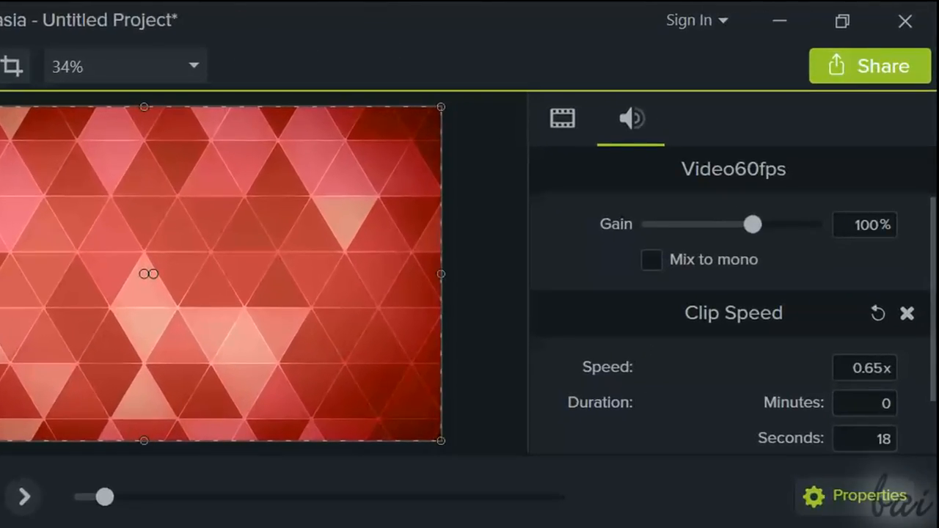
- Start producing the video as a local file with custom production settings in the MP4 - Smart Player (HTML5) format
{"action": "left_click", "coordinate": [907, 66]}
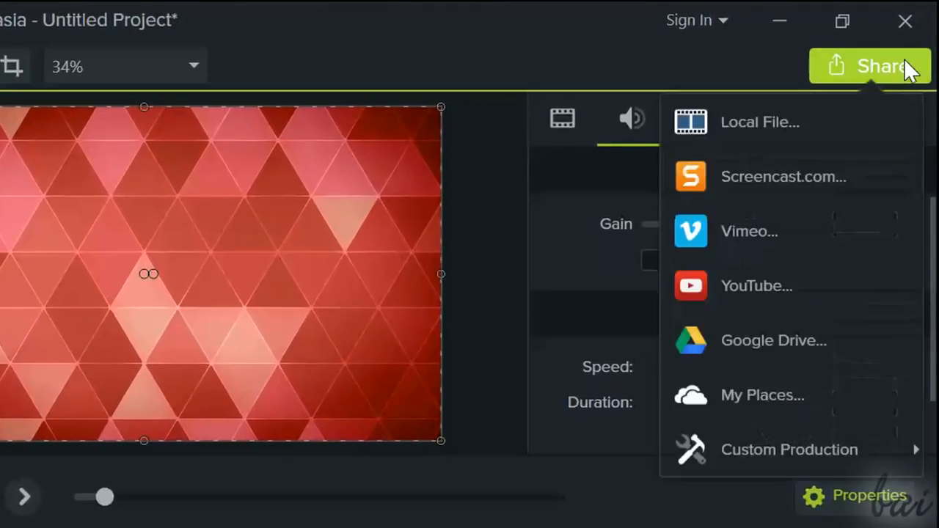
{"action": "mouse_move", "coordinate": [799, 440]}
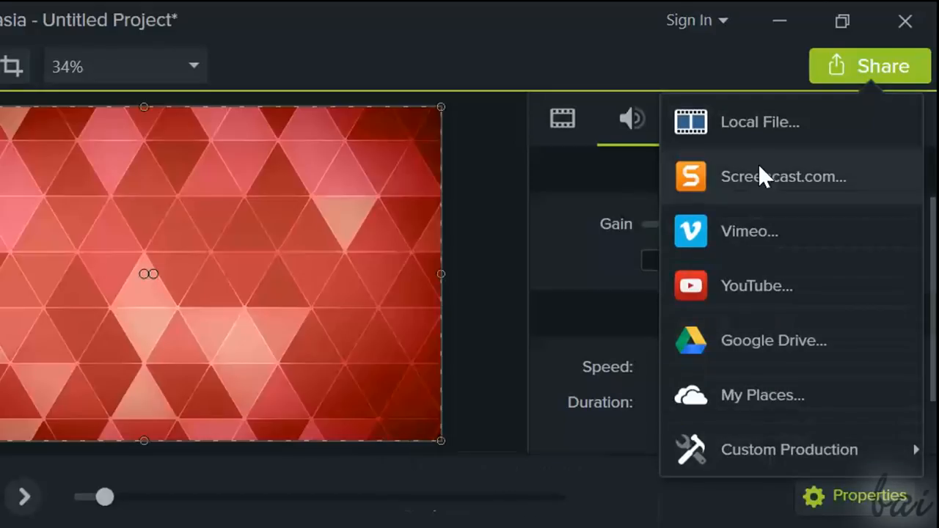
{"action": "left_click", "coordinate": [754, 122]}
{"action": "left_click", "coordinate": [624, 123]}
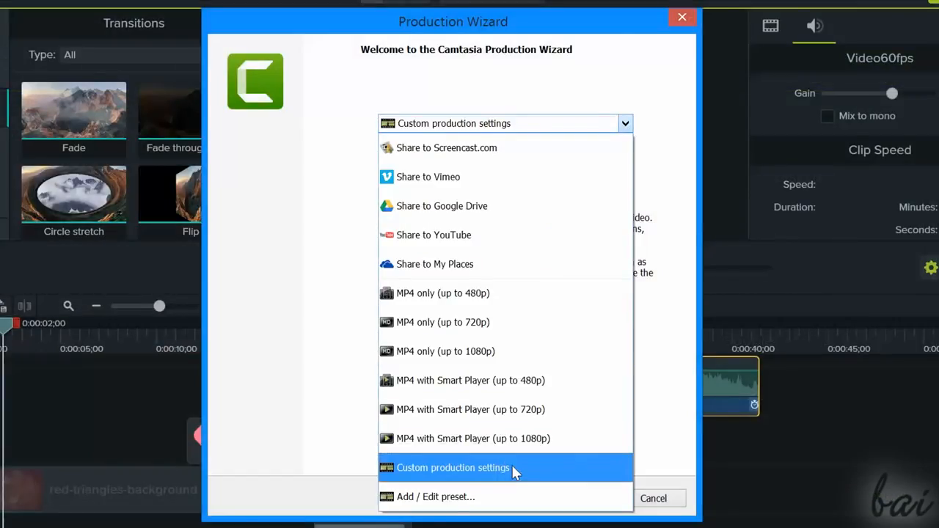
{"action": "left_click", "coordinate": [516, 468]}
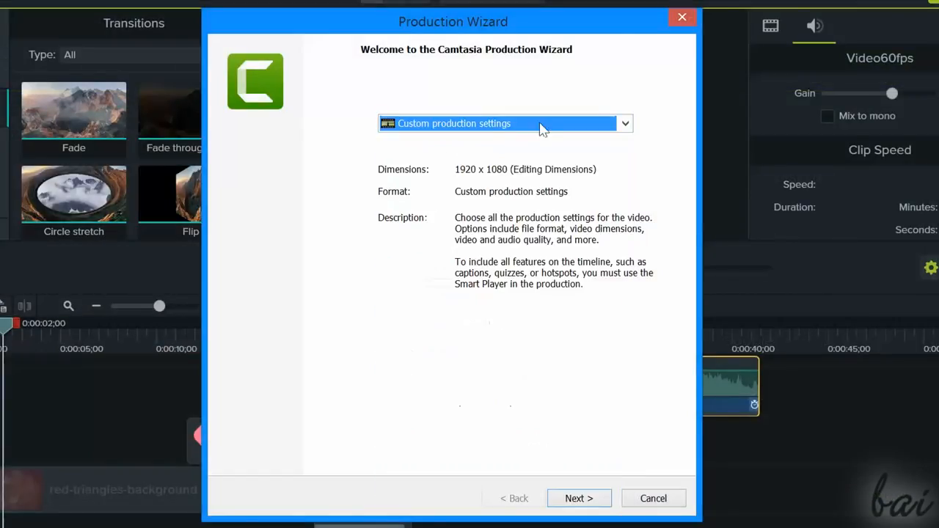
{"action": "left_click", "coordinate": [602, 498]}
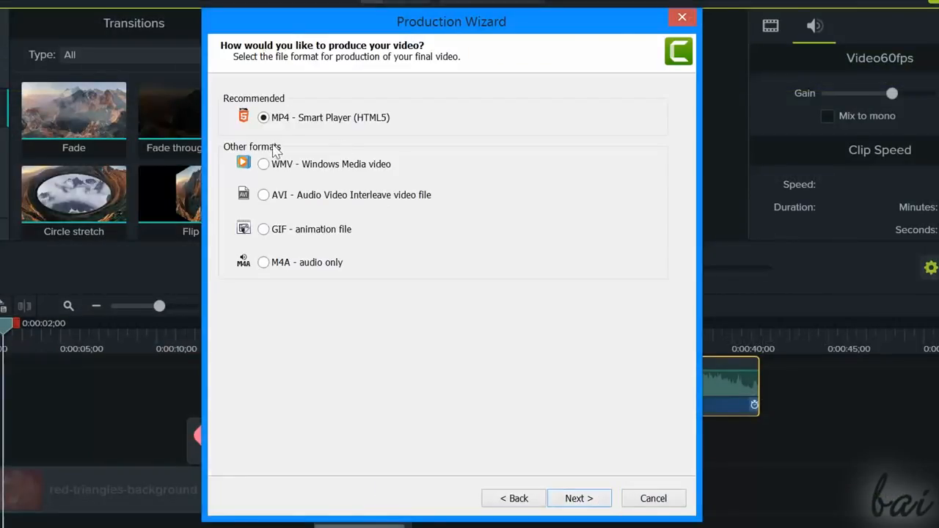
{"action": "left_click", "coordinate": [576, 498]}
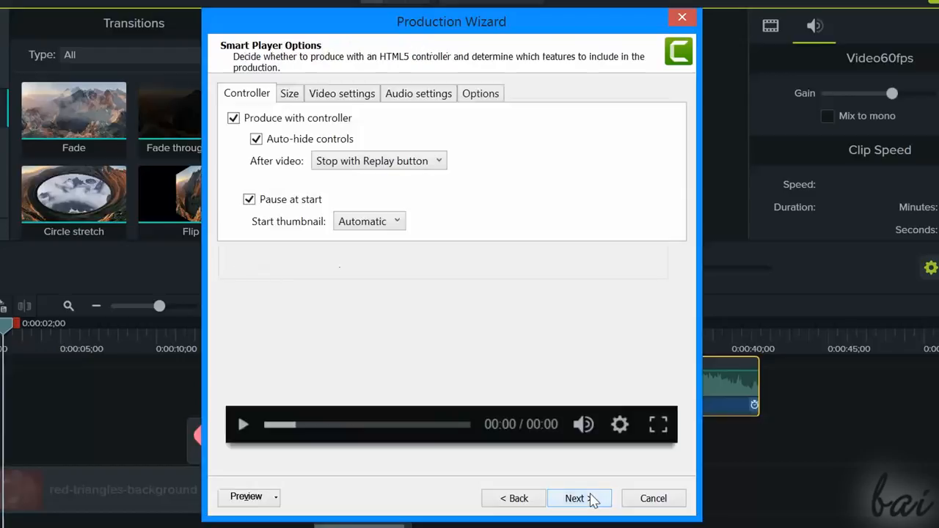
- Review the production's video size, set its frame rate to 30, and open the encoding mode choices
{"action": "left_click", "coordinate": [289, 94]}
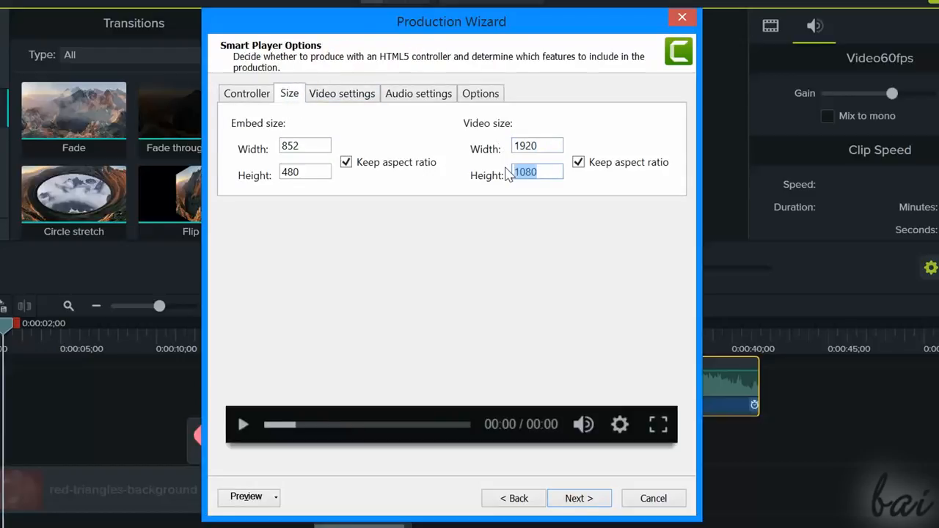
{"action": "left_click", "coordinate": [366, 95]}
{"action": "left_click", "coordinate": [359, 128]}
{"action": "left_click", "coordinate": [350, 286]}
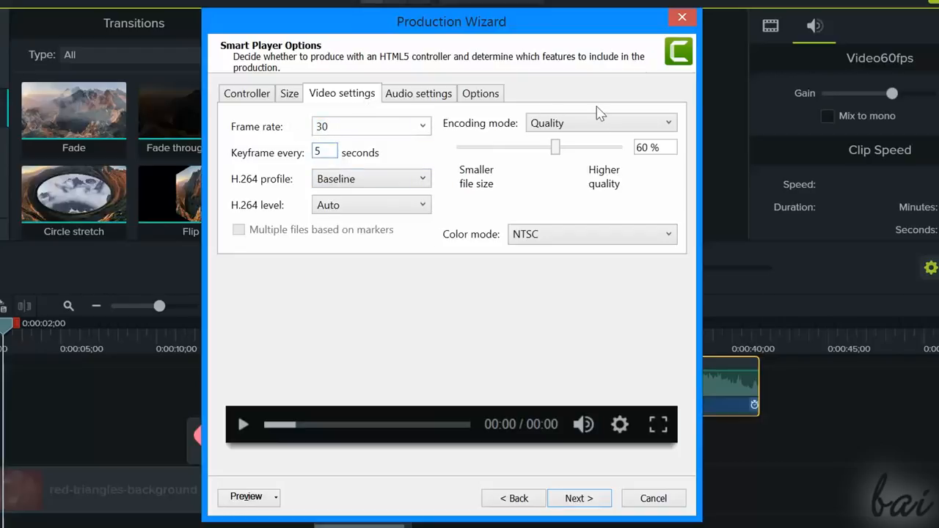
{"action": "left_click", "coordinate": [616, 124]}
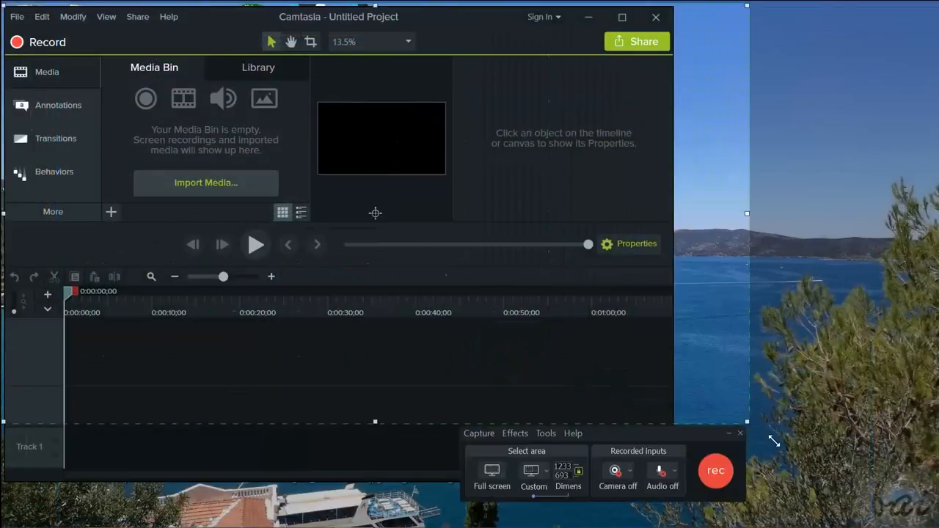
- Shrink the custom recording area from its lower-right corner, and open the screen recorder from the Camtasia editor
{"action": "left_click_drag", "start_coordinate": [774, 440], "coordinate": [564, 315]}
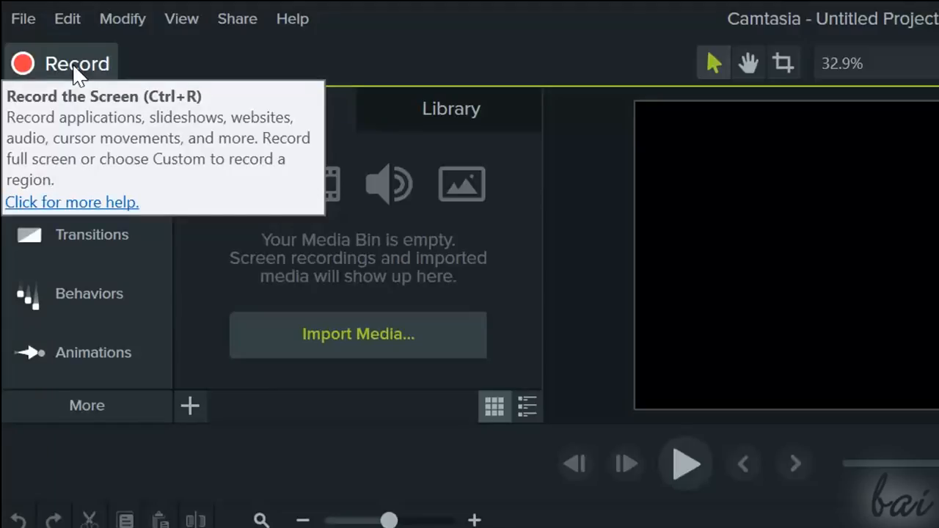
{"action": "left_click", "coordinate": [76, 72]}
{"action": "left_click_drag", "start_coordinate": [604, 224], "coordinate": [543, 202]}
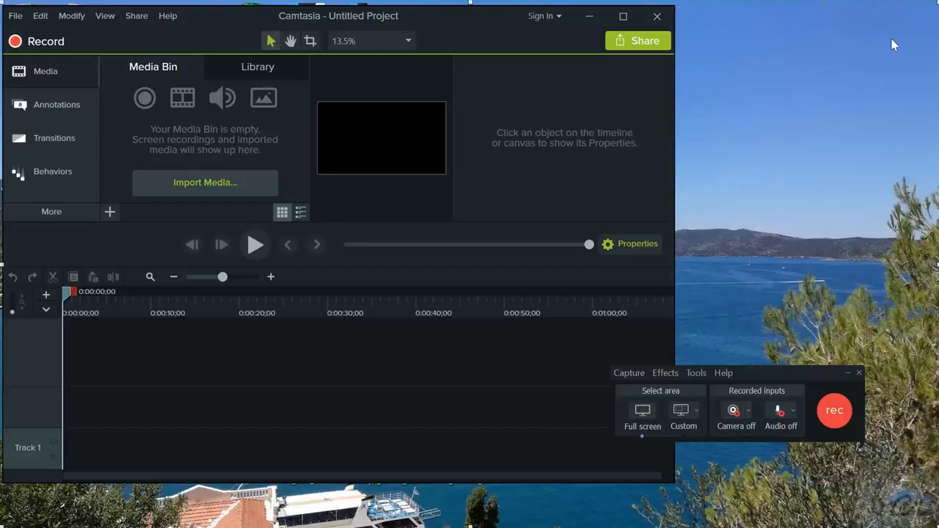
- Set up a custom recording area of 1247 by 701 pixels, and unlock its proportions to reshape it freely
{"action": "left_click", "coordinate": [683, 416]}
{"action": "left_click_drag", "start_coordinate": [625, 351], "coordinate": [474, 250]}
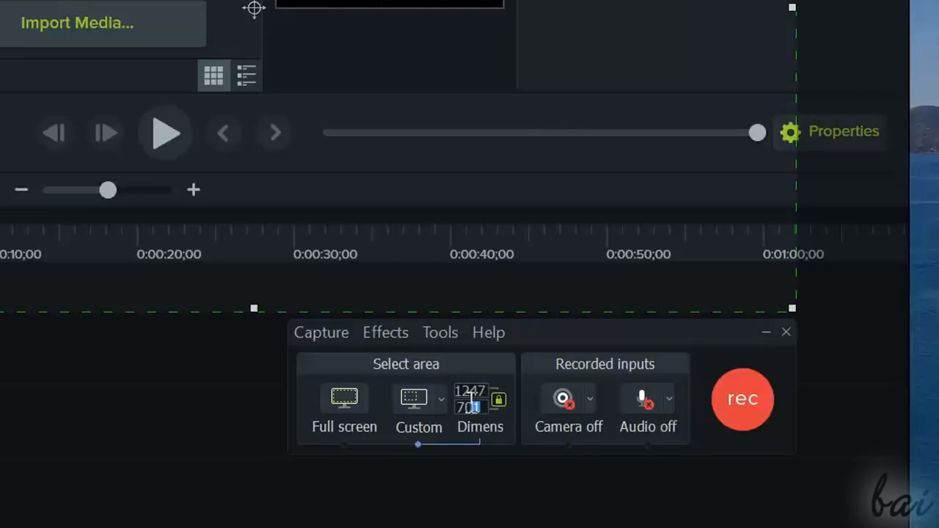
{"action": "left_click", "coordinate": [500, 400]}
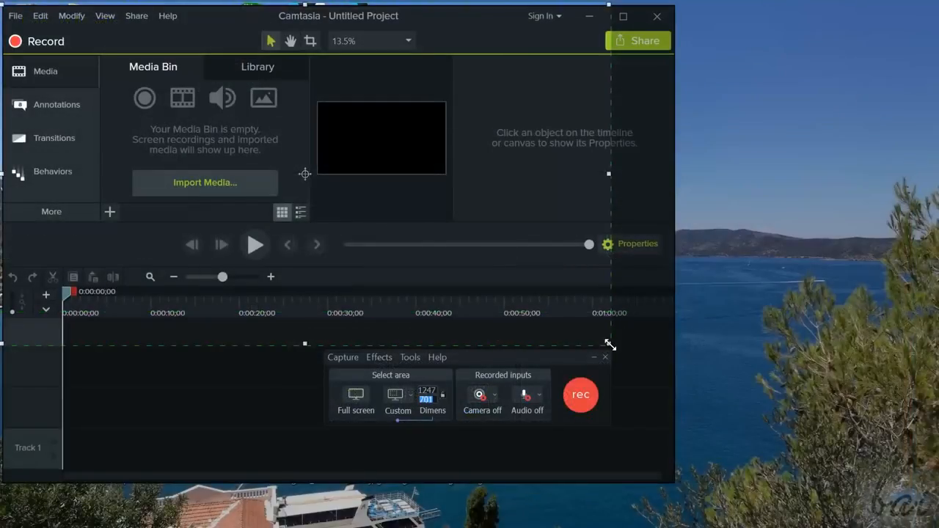
{"action": "left_click_drag", "start_coordinate": [610, 344], "coordinate": [790, 120]}
{"action": "left_click_drag", "start_coordinate": [752, 178], "coordinate": [302, 373]}
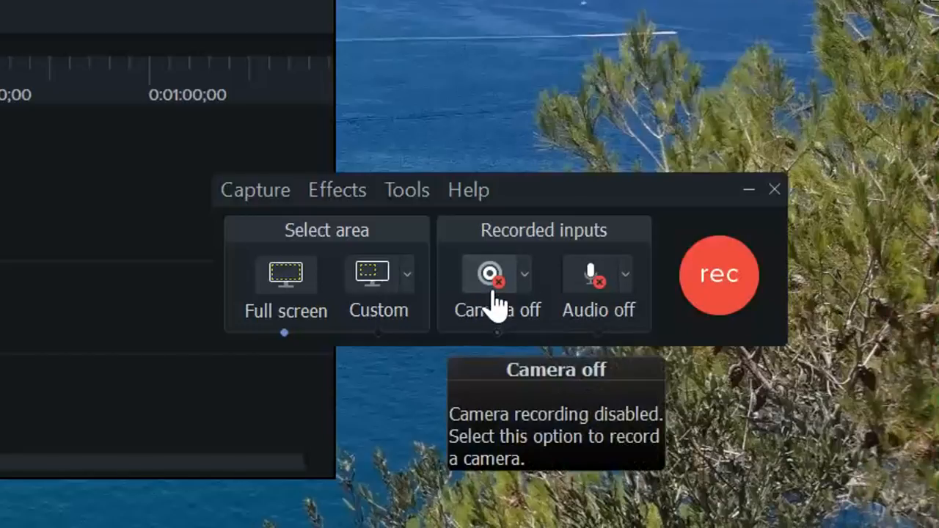
- Turn on both camera and audio recording in the screen recorder
{"action": "left_click", "coordinate": [493, 301]}
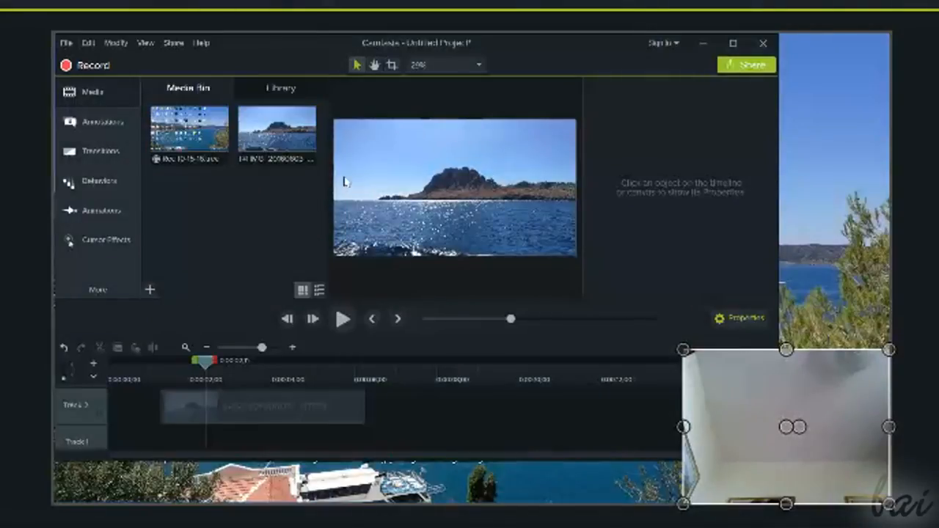
{"action": "left_click", "coordinate": [99, 181]}
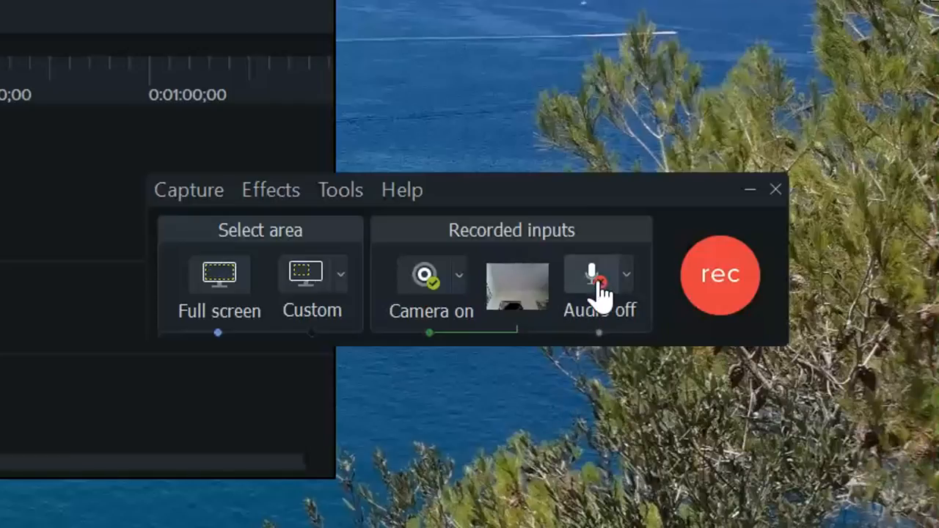
{"action": "left_click", "coordinate": [600, 294]}
{"action": "left_click", "coordinate": [484, 293]}
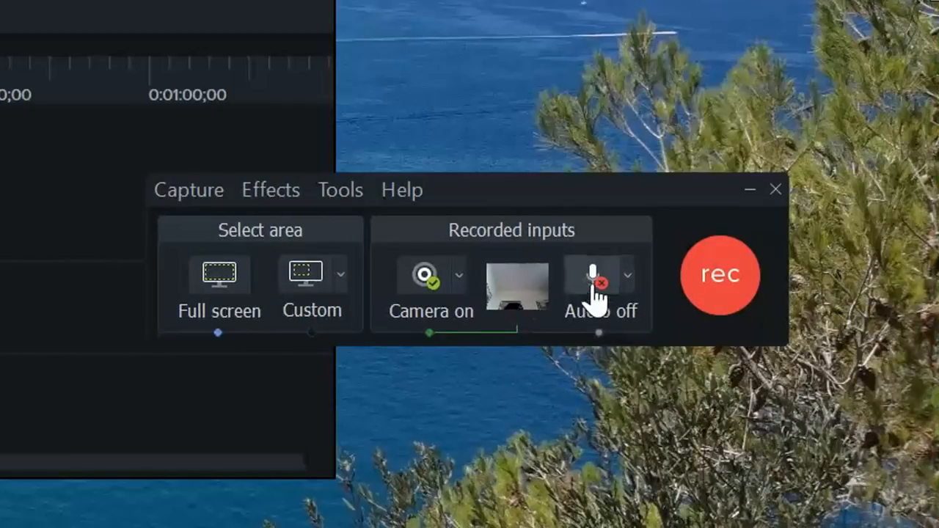
{"action": "left_click", "coordinate": [596, 293]}
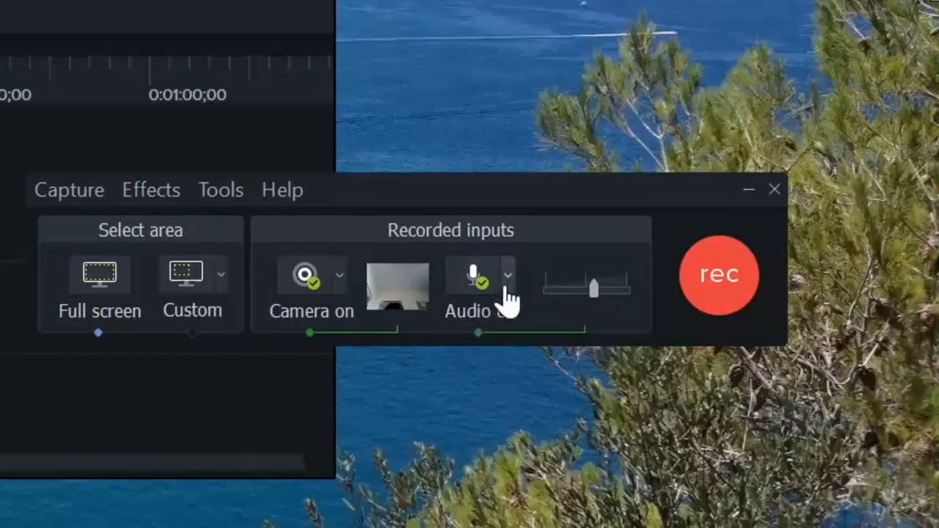
- Enable system audio in the audio recording options, and lower the audio input level slightly
{"action": "left_click", "coordinate": [507, 279]}
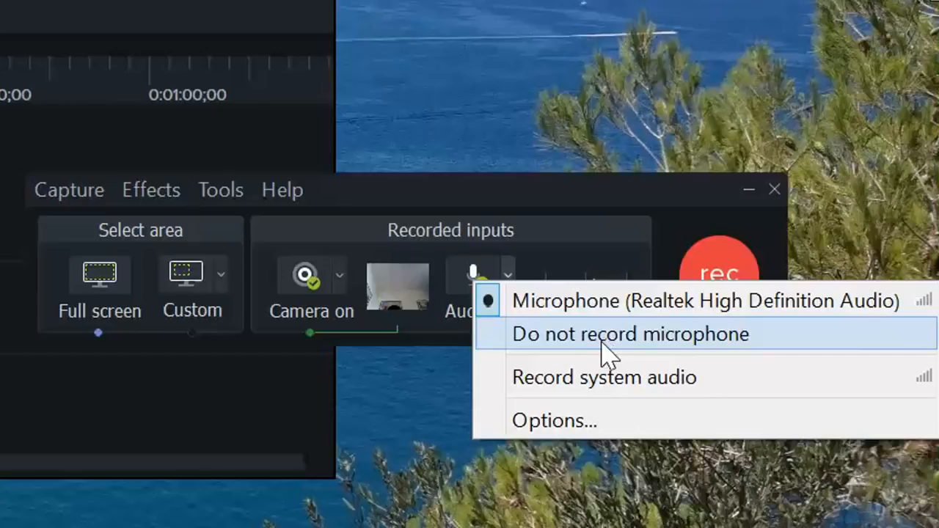
{"action": "left_click", "coordinate": [570, 389]}
{"action": "left_click_drag", "start_coordinate": [597, 289], "coordinate": [582, 303]}
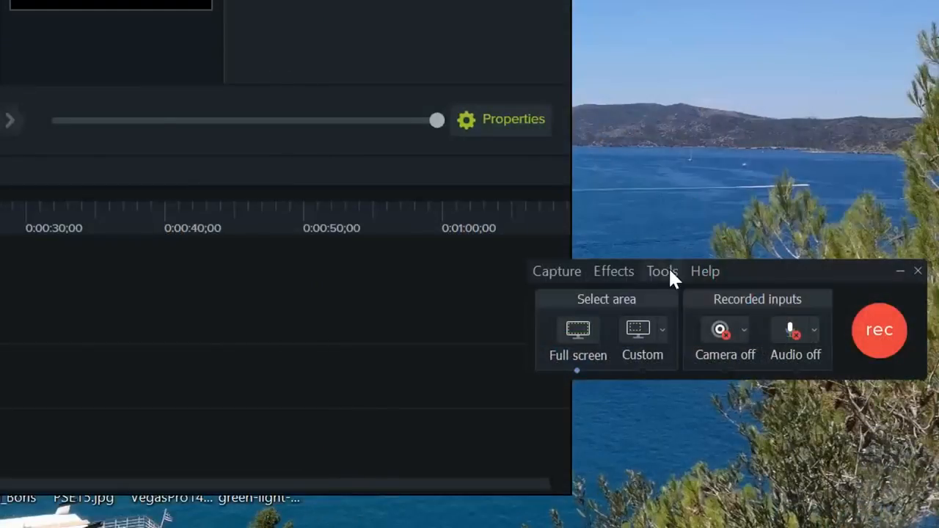
- Open the screen recorder's options, and switch the recording file format to .avi and back to .trec
{"action": "left_click", "coordinate": [662, 271]}
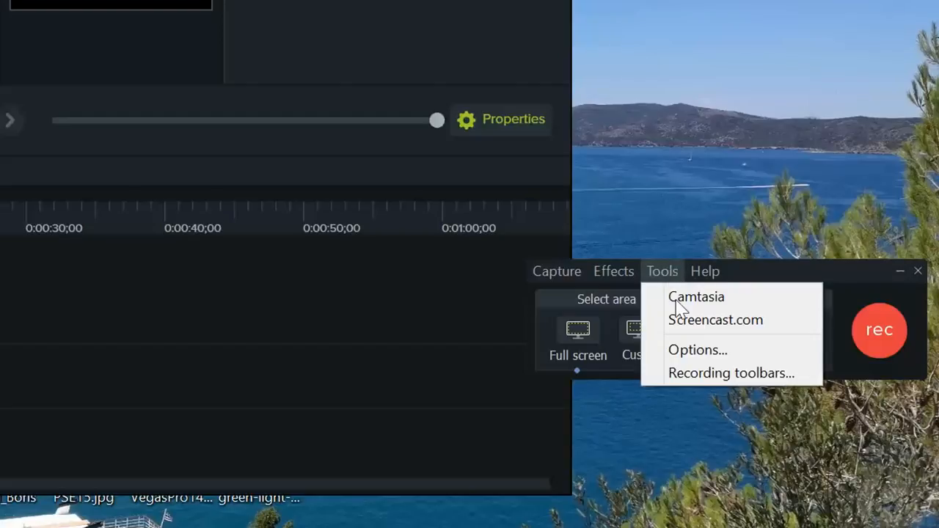
{"action": "left_click", "coordinate": [703, 352]}
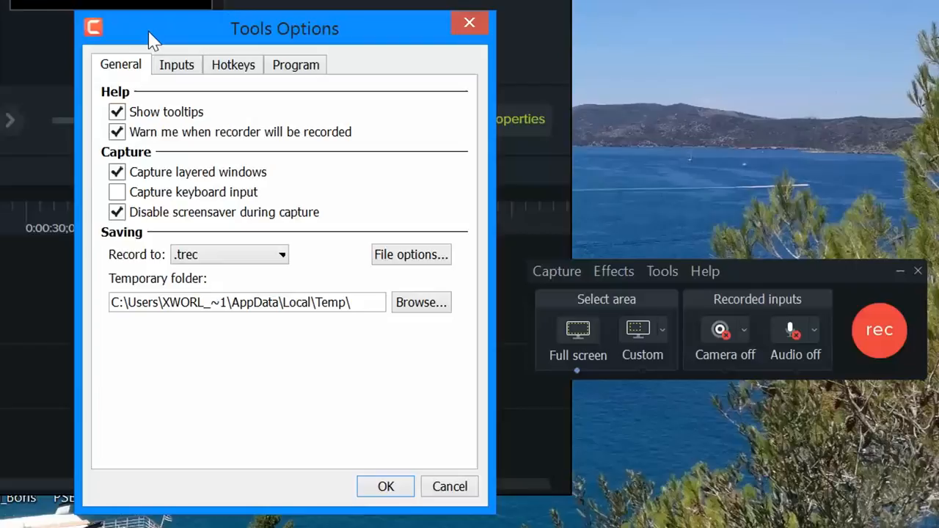
{"action": "left_click", "coordinate": [284, 257]}
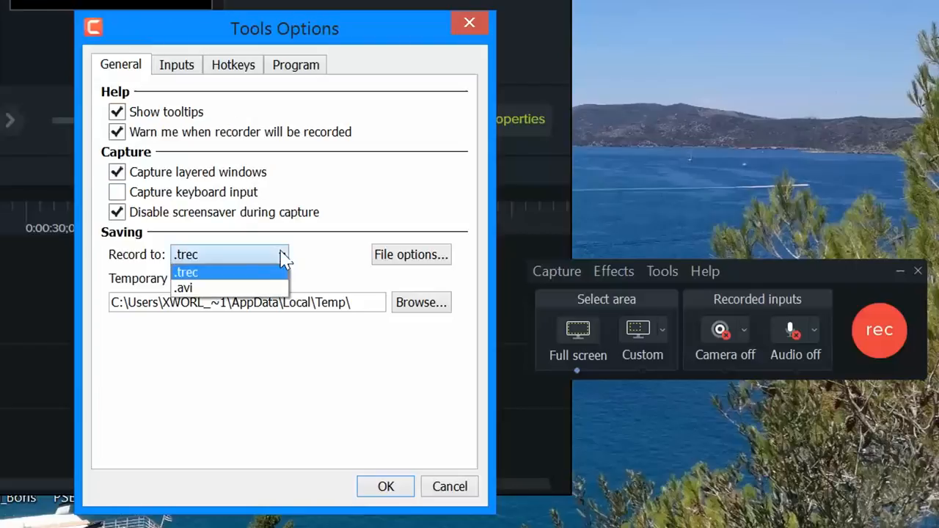
{"action": "left_click", "coordinate": [235, 288]}
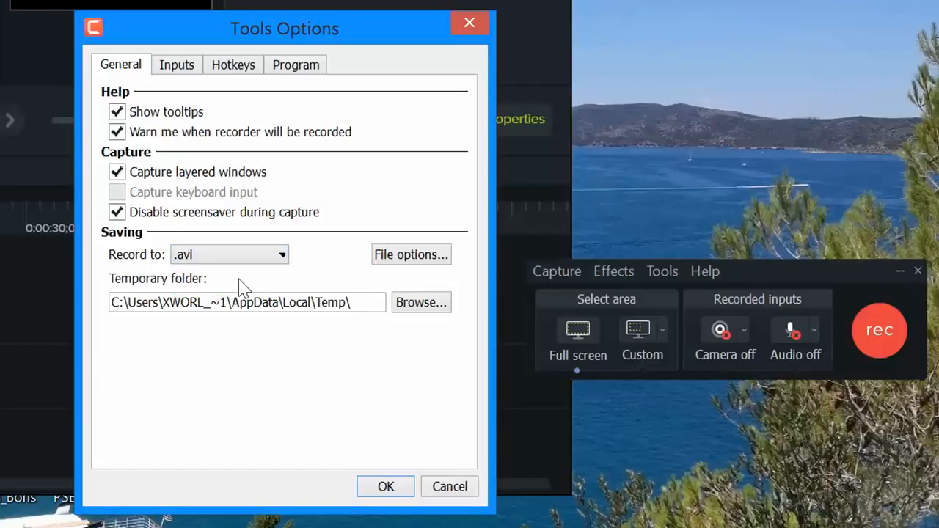
{"action": "left_click", "coordinate": [256, 255]}
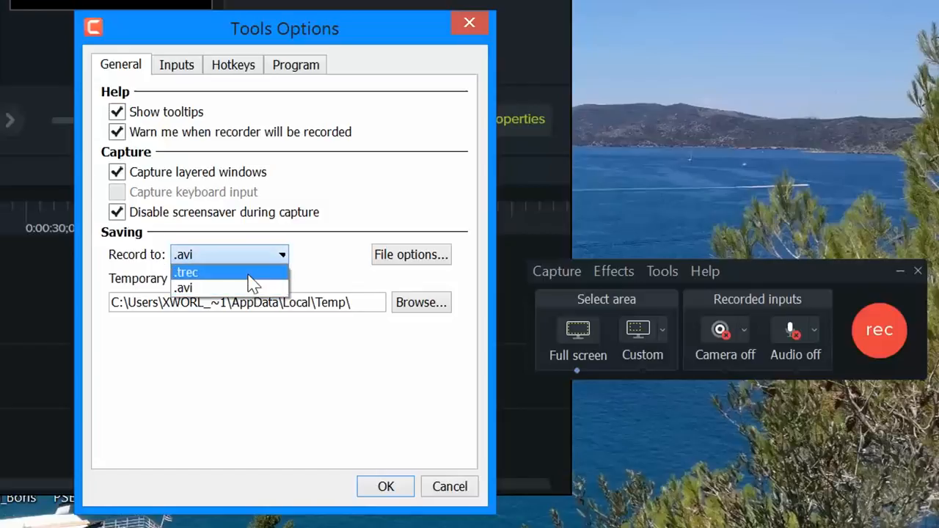
{"action": "left_click", "coordinate": [252, 275]}
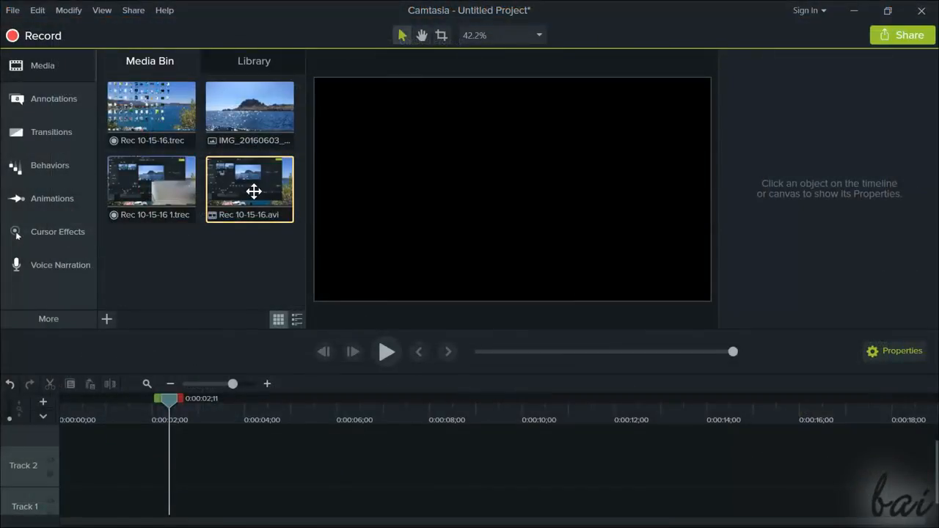
- Add Rec 10-15-16.avi and Rec 10-15-16 1.trec to the timeline, and scrub the playhead to about 4 seconds
{"action": "left_click_drag", "start_coordinate": [255, 183], "coordinate": [169, 466]}
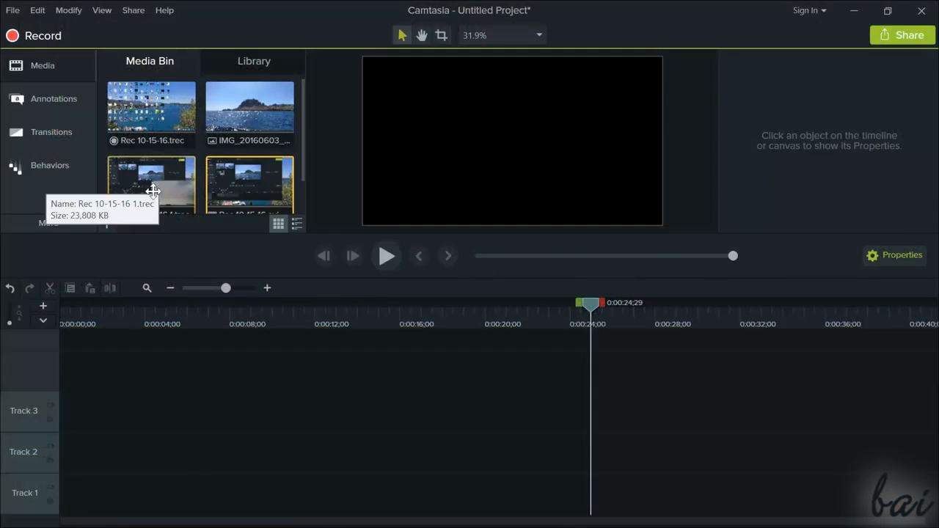
{"action": "left_click_drag", "start_coordinate": [152, 191], "coordinate": [105, 453]}
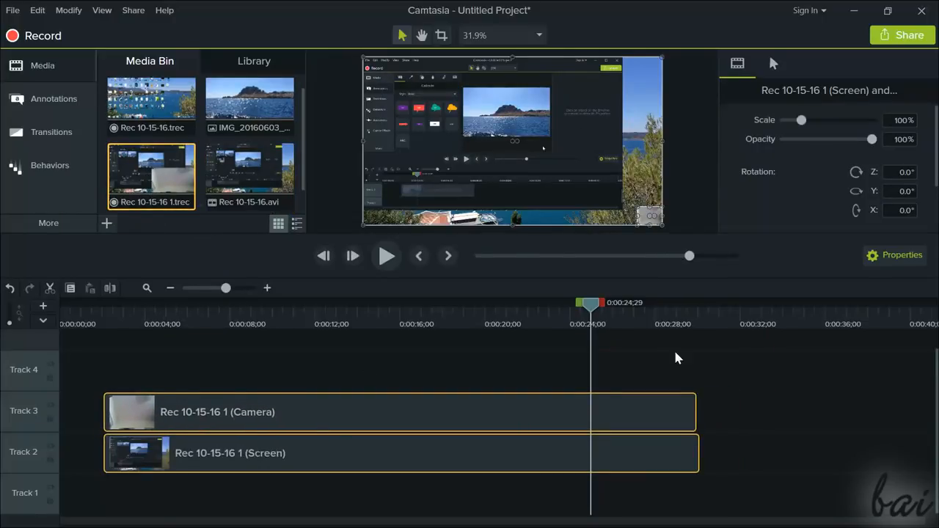
{"action": "left_click", "coordinate": [728, 308]}
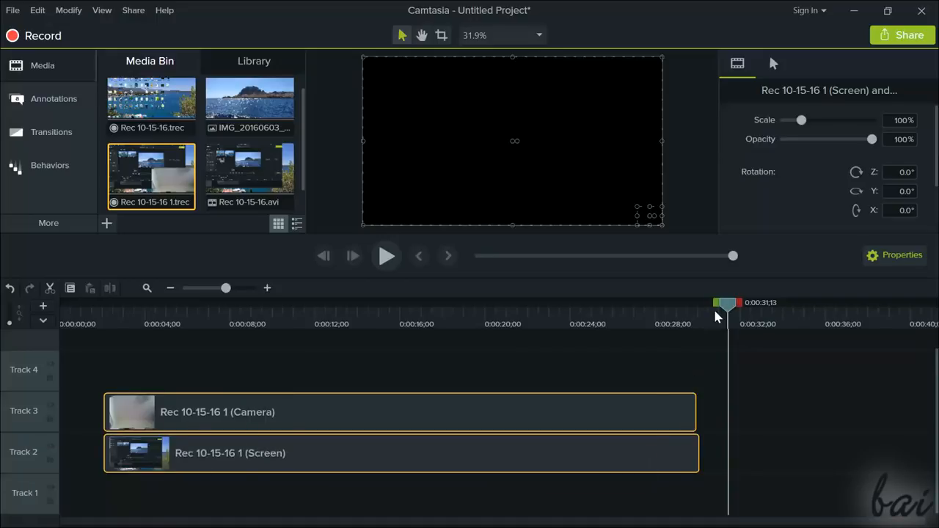
{"action": "left_click_drag", "start_coordinate": [728, 308], "coordinate": [154, 339]}
- Select the screen clip and the camera clip separately, and enlarge the camera picture on the canvas from its upper-left corner
{"action": "left_click", "coordinate": [197, 466]}
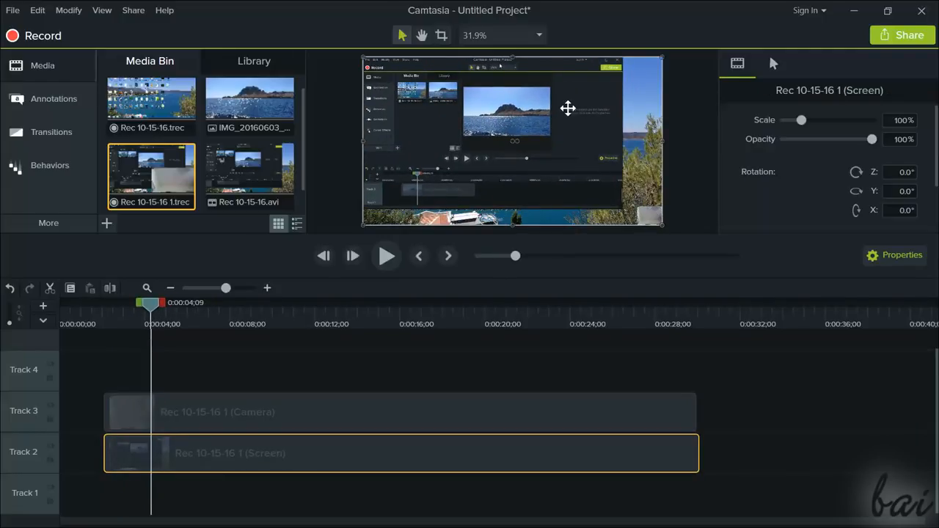
{"action": "left_click", "coordinate": [234, 415]}
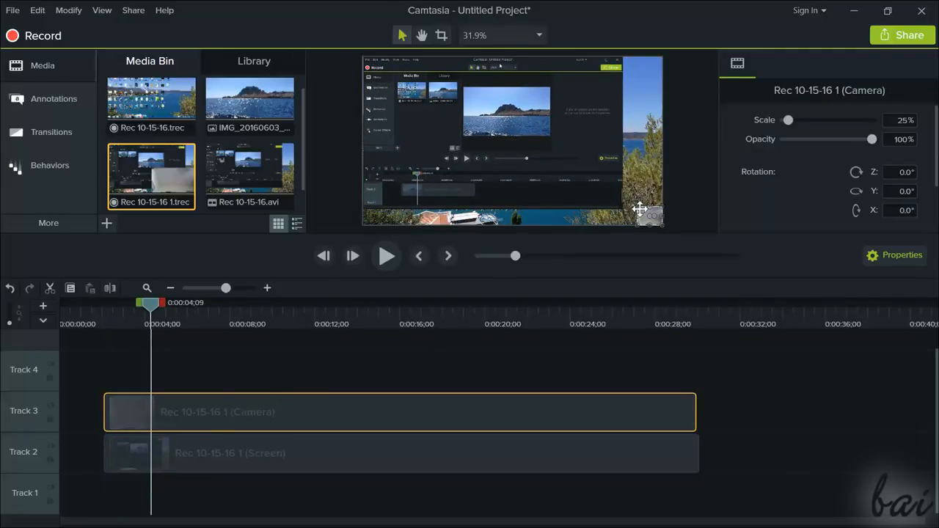
{"action": "left_click_drag", "start_coordinate": [637, 206], "coordinate": [588, 169]}
- Move the screen and camera clips together up to Track 3 and Track 4, and open the project's sharing options
{"action": "left_click", "coordinate": [216, 463]}
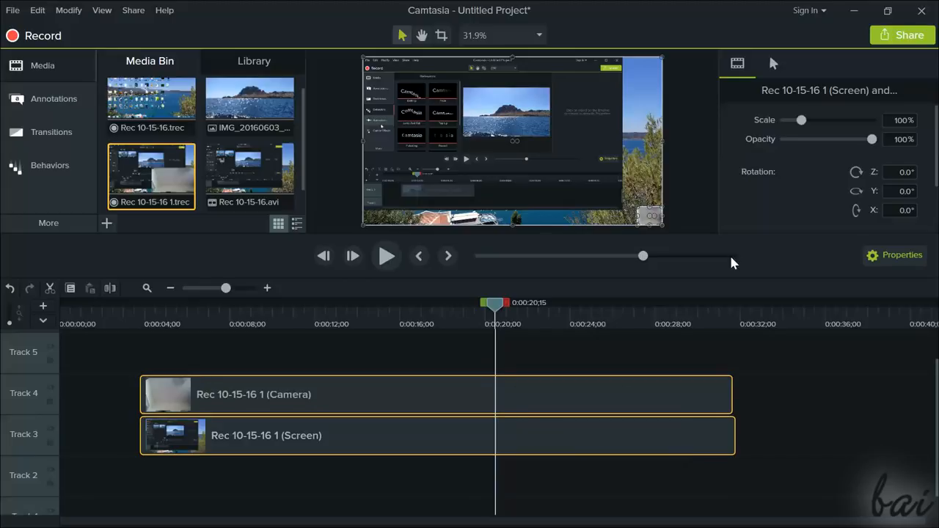
{"action": "left_click", "coordinate": [905, 43]}
{"action": "left_click", "coordinate": [873, 63]}
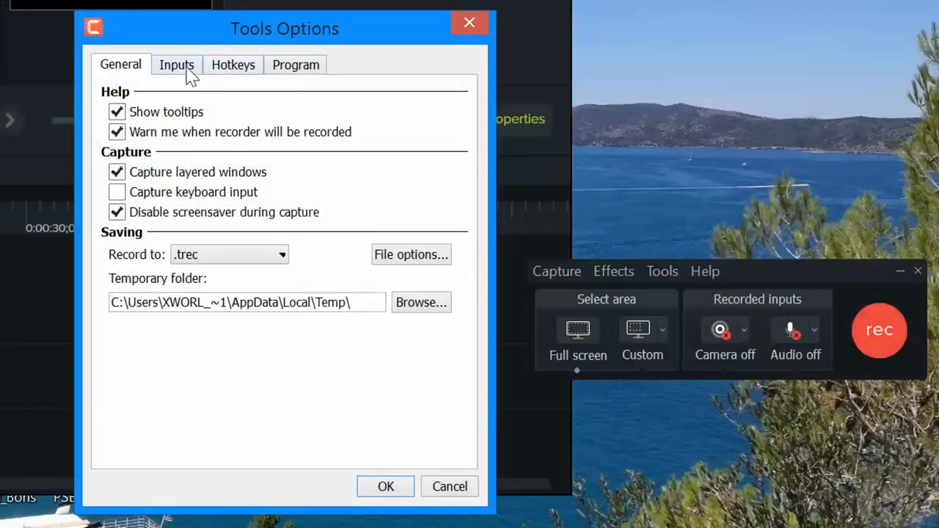
- View the available capture frame rates in the recorder's input options
{"action": "left_click", "coordinate": [177, 66]}
{"action": "left_click", "coordinate": [249, 118]}
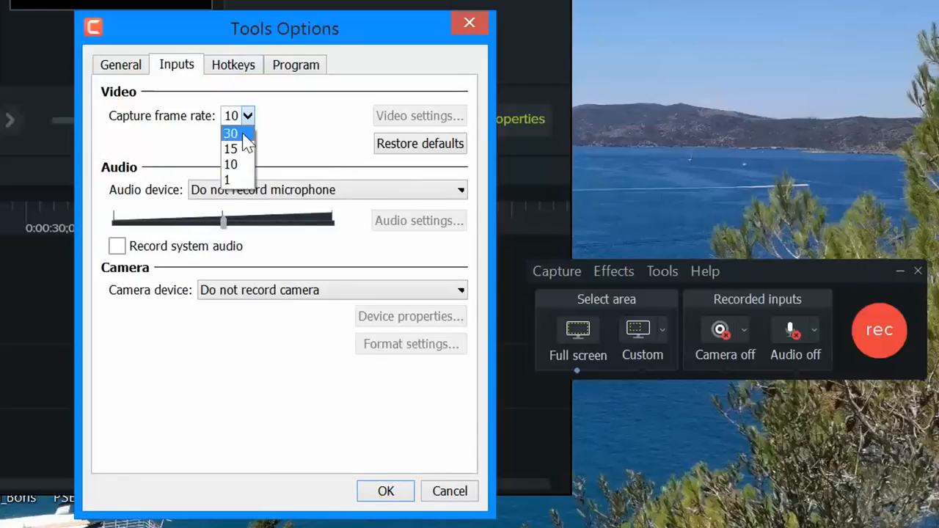
{"action": "left_click", "coordinate": [238, 119]}
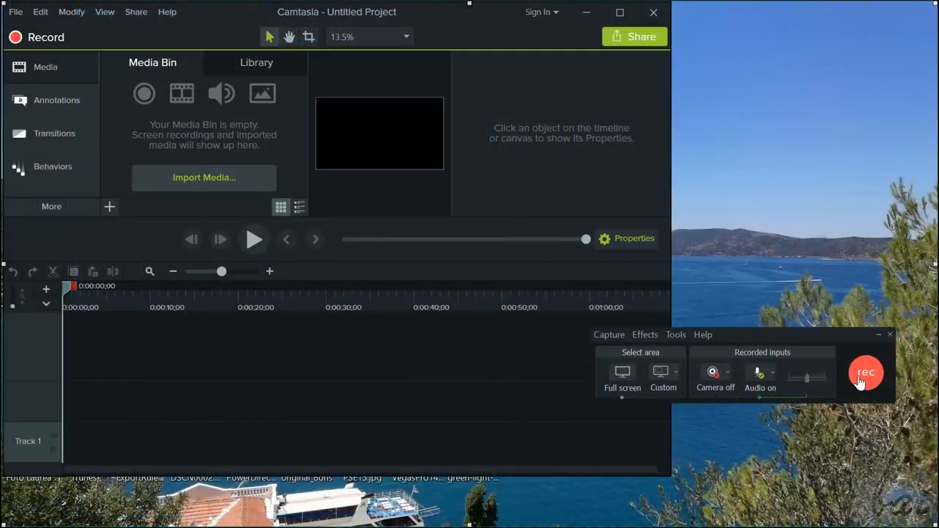
- Record the full screen with audio, reposition the recorder window during capture, and stop the recording at about 15 seconds
{"action": "left_click", "coordinate": [865, 373]}
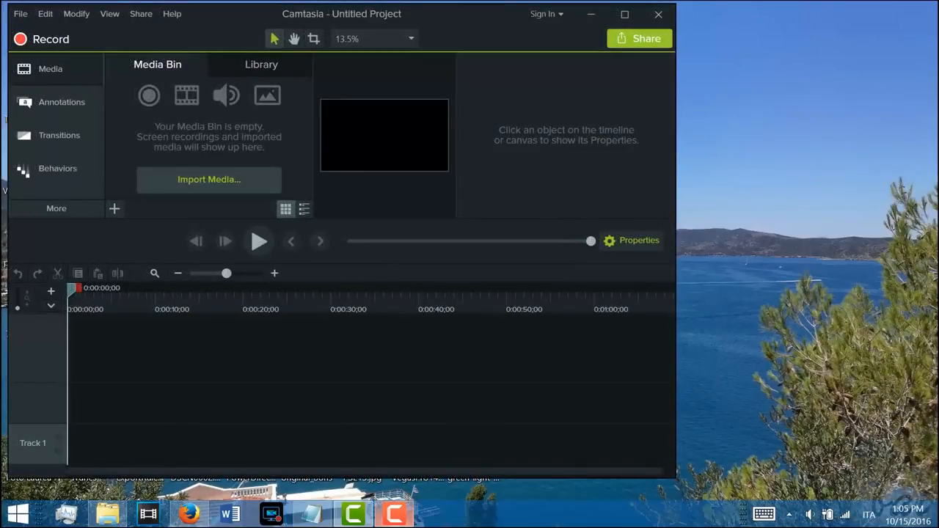
{"action": "left_click", "coordinate": [389, 522]}
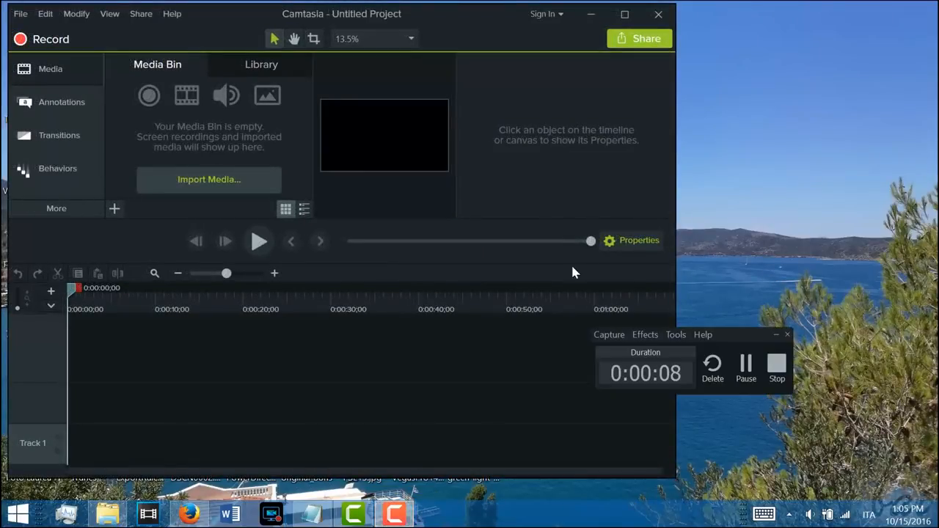
{"action": "left_click_drag", "start_coordinate": [735, 331], "coordinate": [724, 323]}
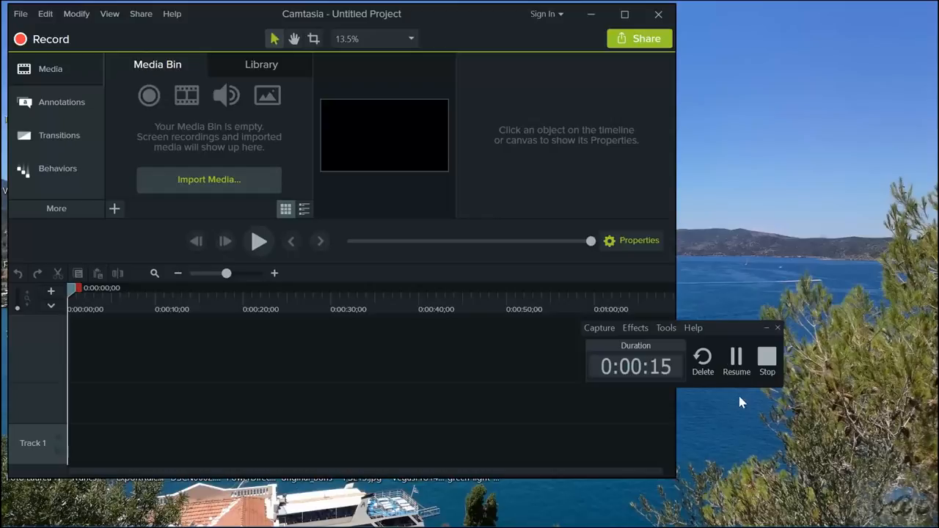
{"action": "left_click", "coordinate": [774, 363]}
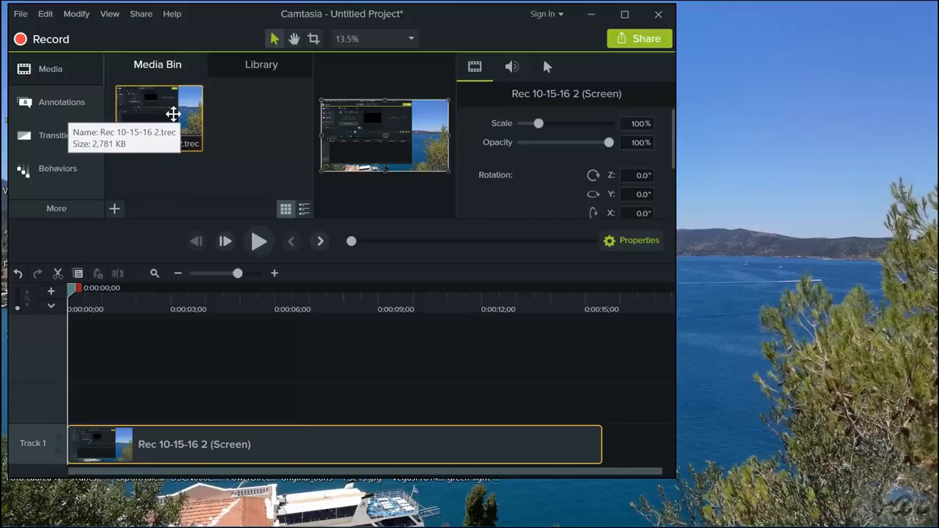
- Maximize the editor window, and move the new screen recording clip from Track 1 up to Track 2
{"action": "left_click", "coordinate": [623, 16]}
{"action": "left_click_drag", "start_coordinate": [229, 493], "coordinate": [247, 433]}
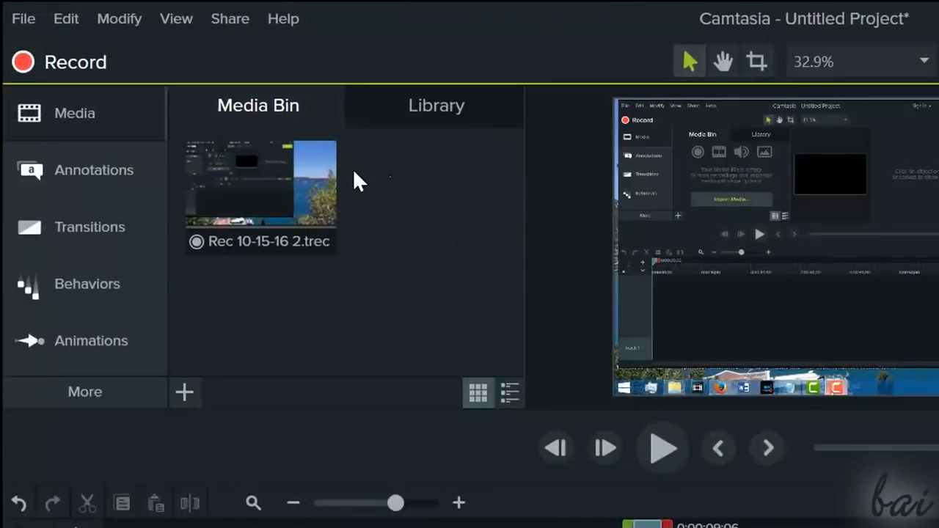
- Open the file location of Rec 10-15-16 2.trec from the media bin, and close the folder window
{"action": "right_click", "coordinate": [266, 185]}
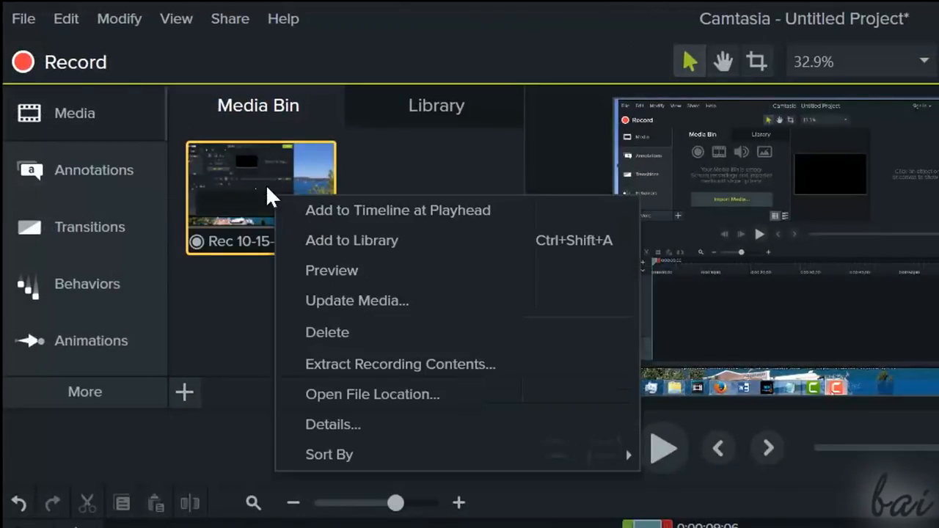
{"action": "left_click", "coordinate": [366, 398]}
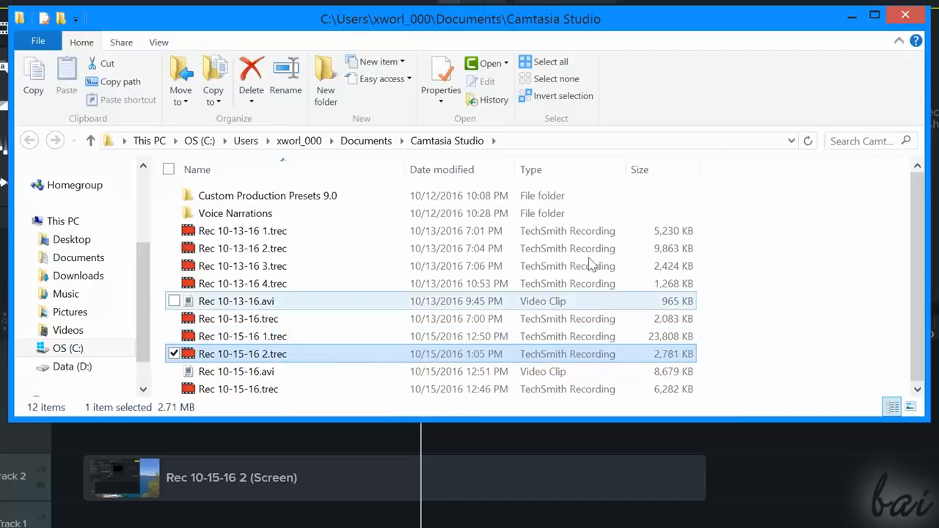
{"action": "left_click", "coordinate": [905, 18]}
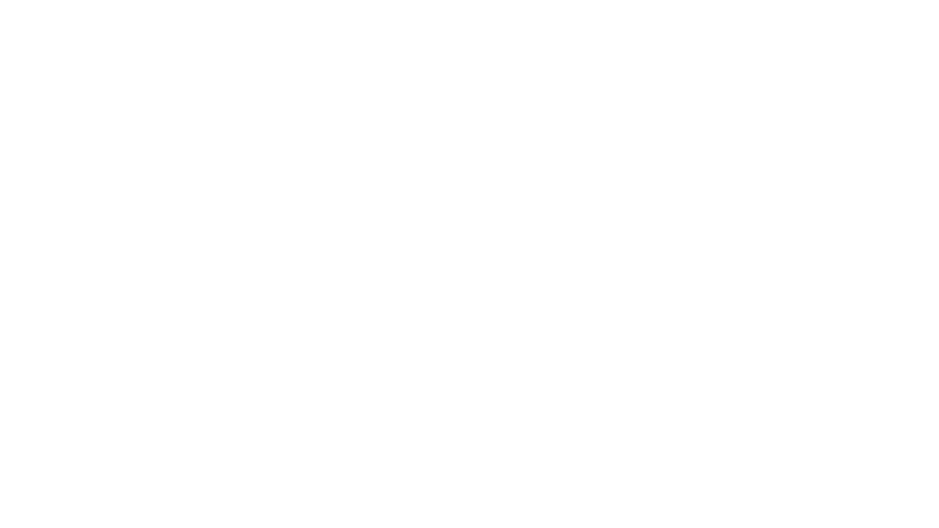